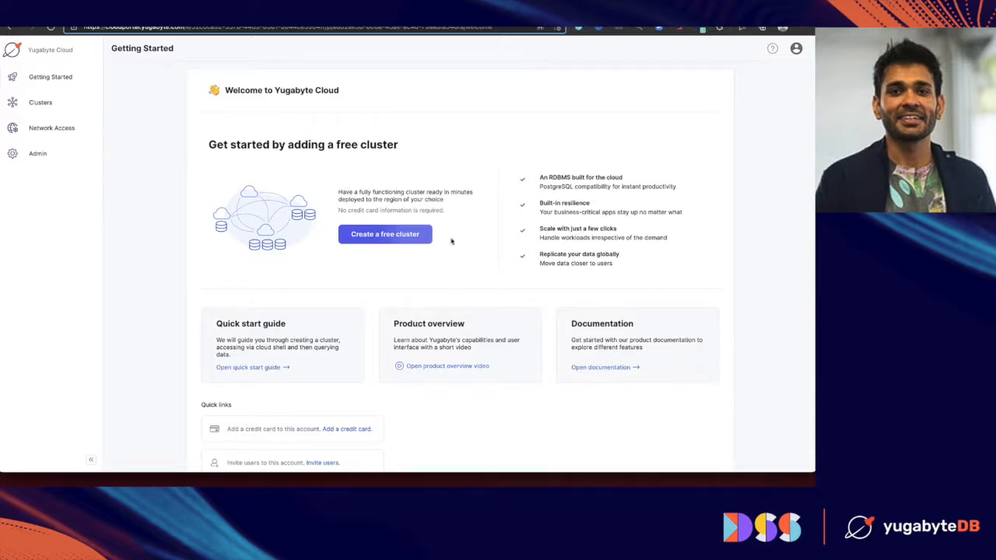
- Start creating a cluster with the multi-node Yugabyte Cloud type and continue to the cluster settings
left_click(385, 235)
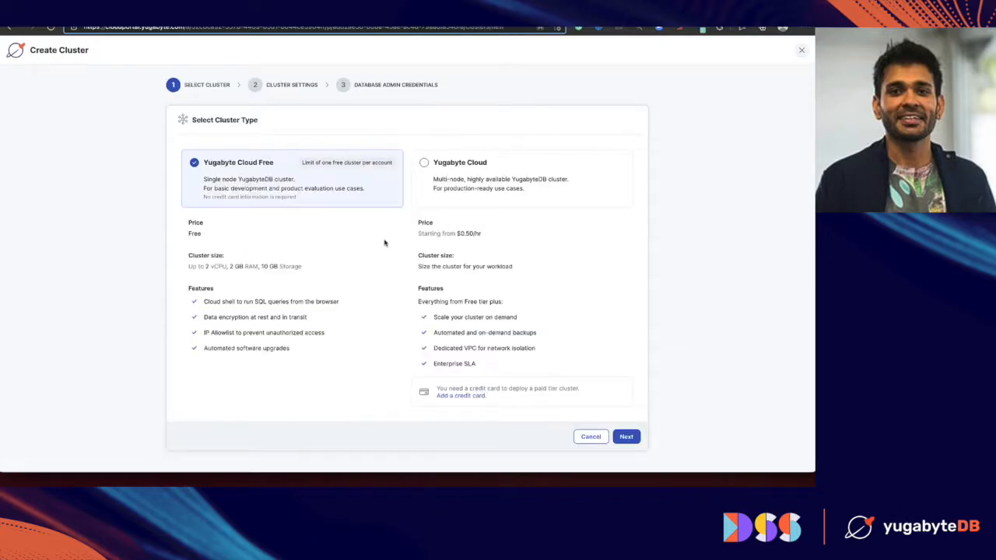
left_click(439, 166)
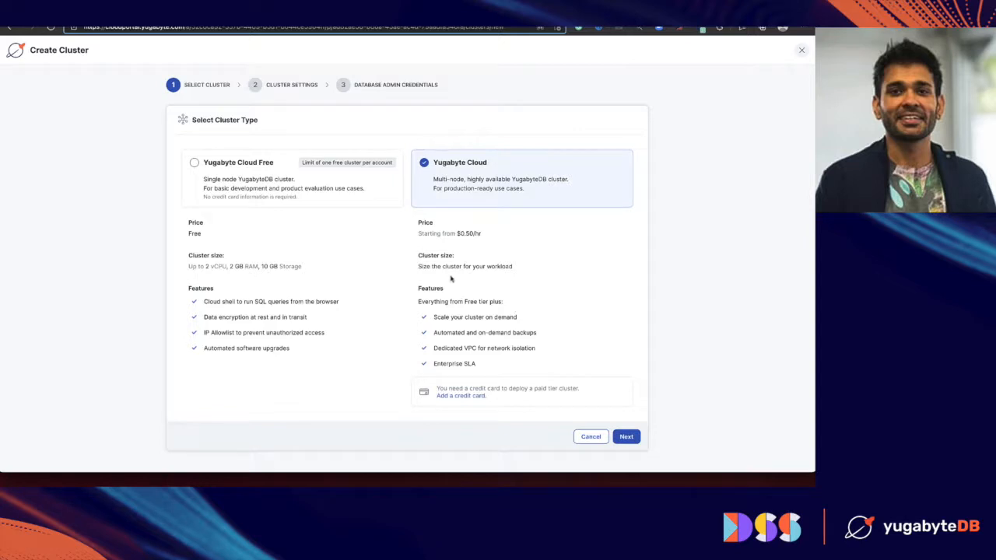
left_click(626, 437)
left_click(627, 437)
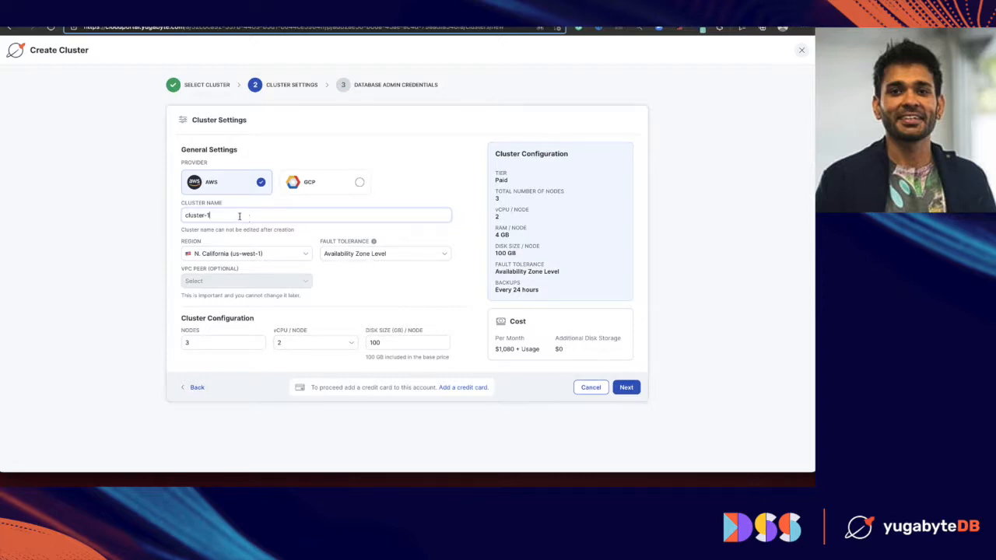
- Configure cluster-1 with AWS as provider, N. California (us-west-1) as region and Availability Zone Level fault tolerance
left_click(300, 254)
left_click(302, 256)
left_click(327, 182)
left_click(257, 183)
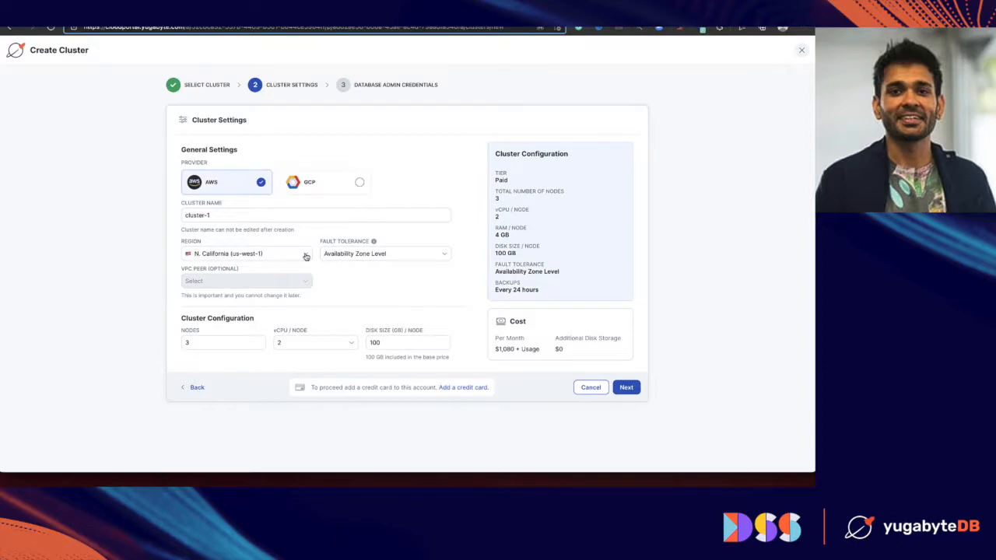
left_click(306, 257)
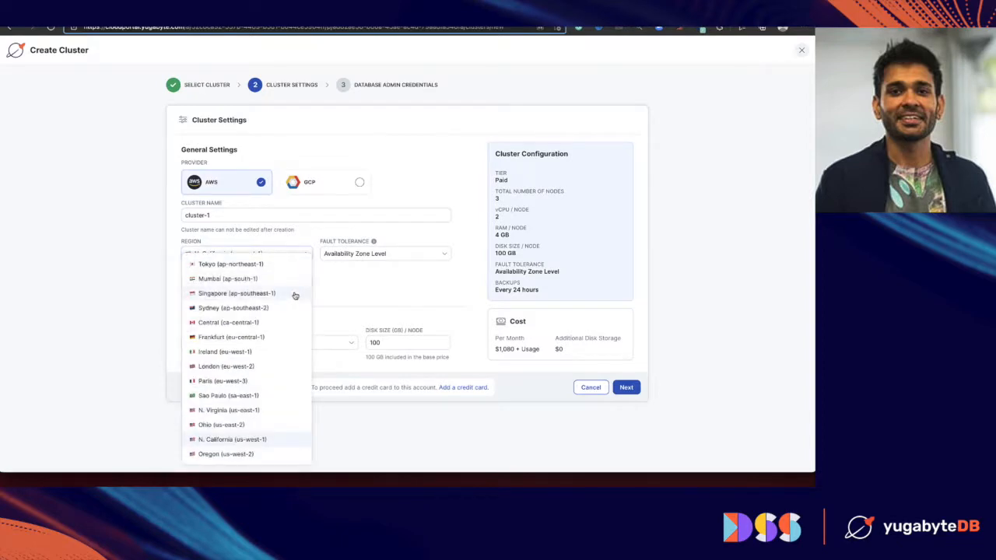
left_click(364, 286)
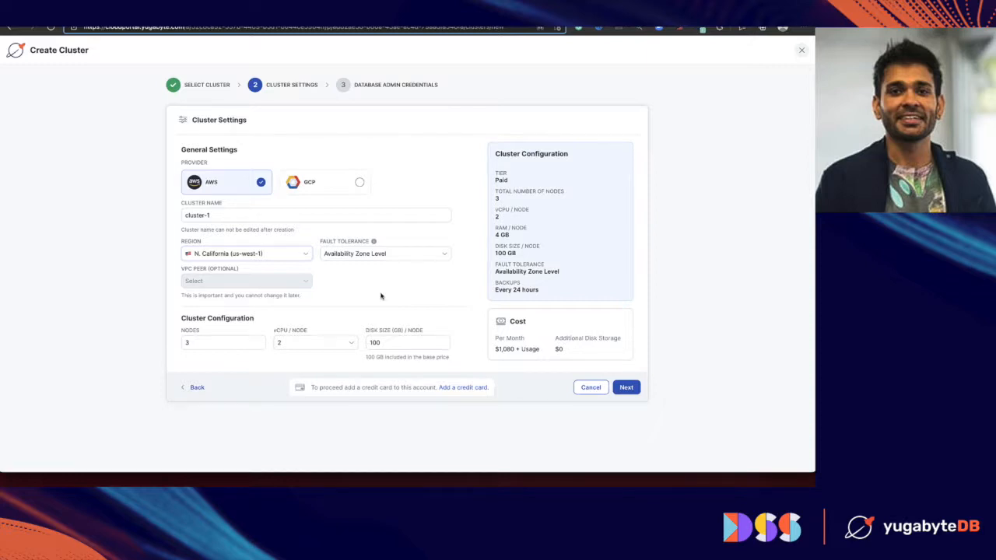
left_click(447, 255)
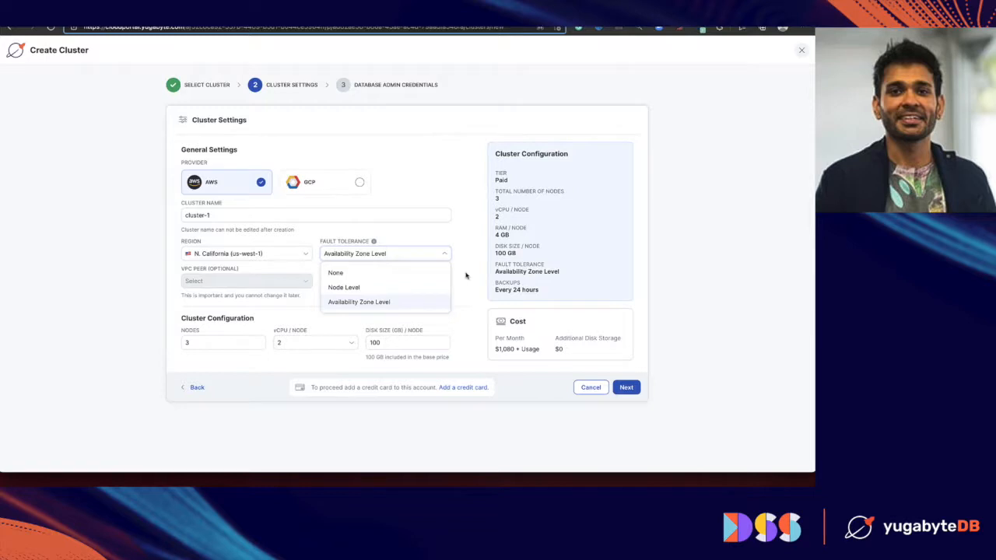
left_click(390, 305)
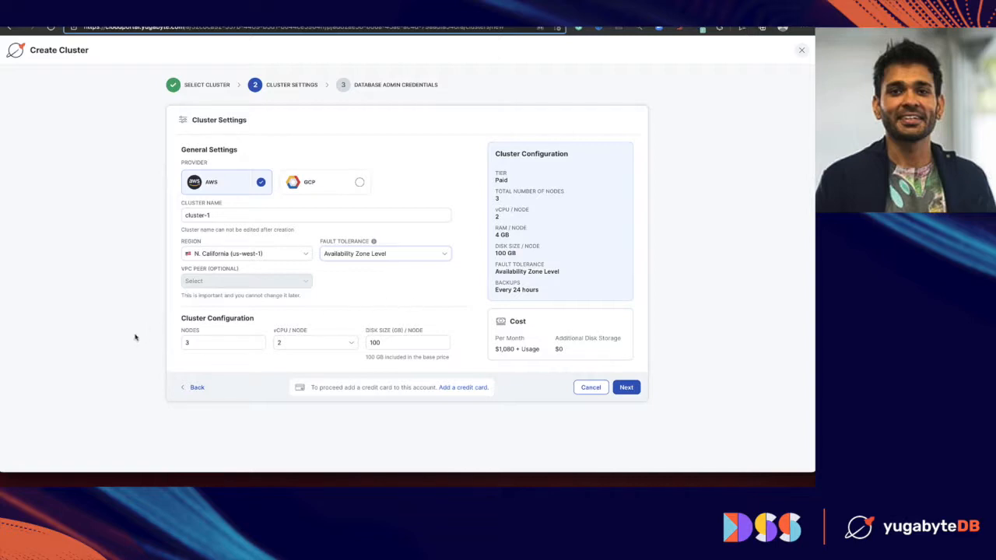
- Size the cluster at 3 nodes with 2 vCPUs and 100 GB disk per node, and continue to the admin credentials
left_click(240, 341)
left_click(328, 347)
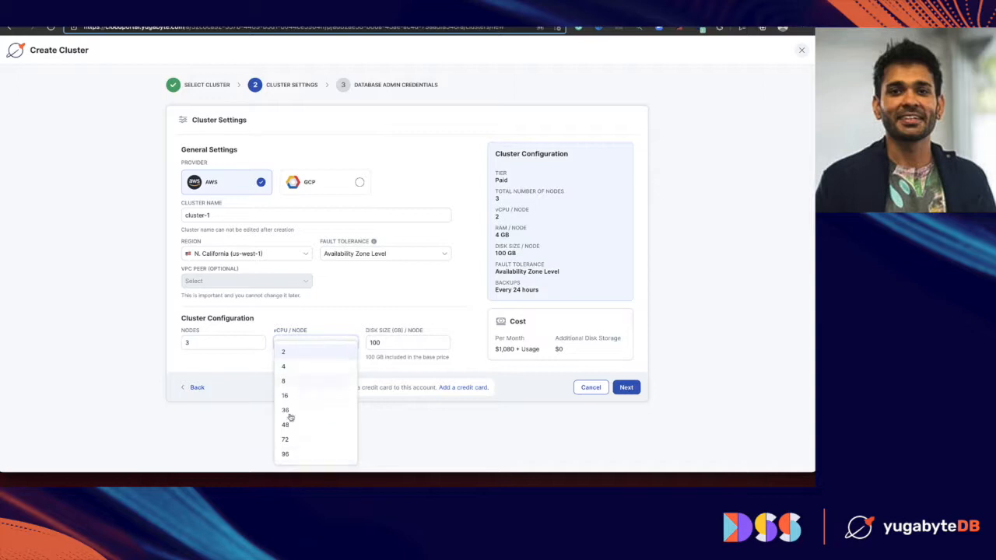
left_click(241, 344)
key("BackSpace")
type("24")
key("BackSpace")
key("BackSpace")
type("3")
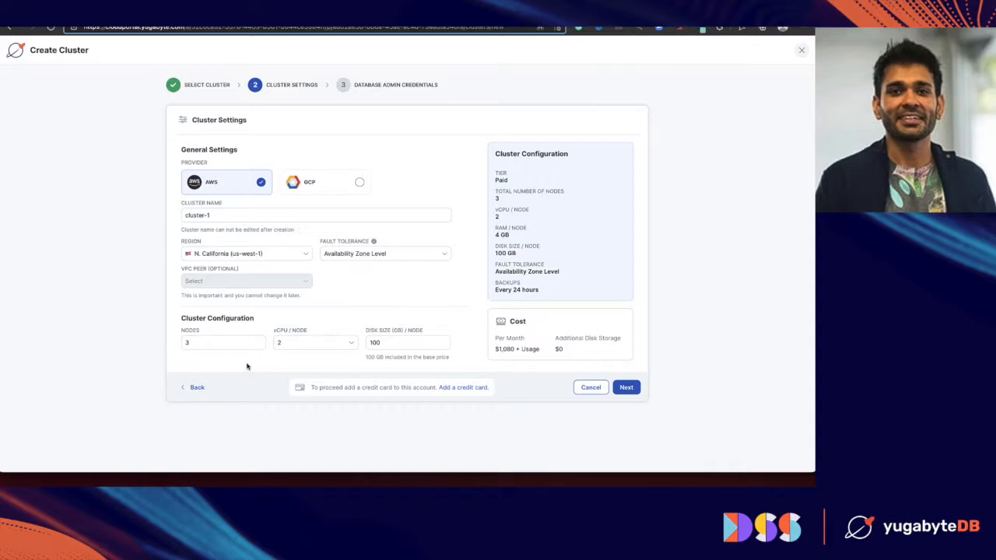
left_click(291, 344)
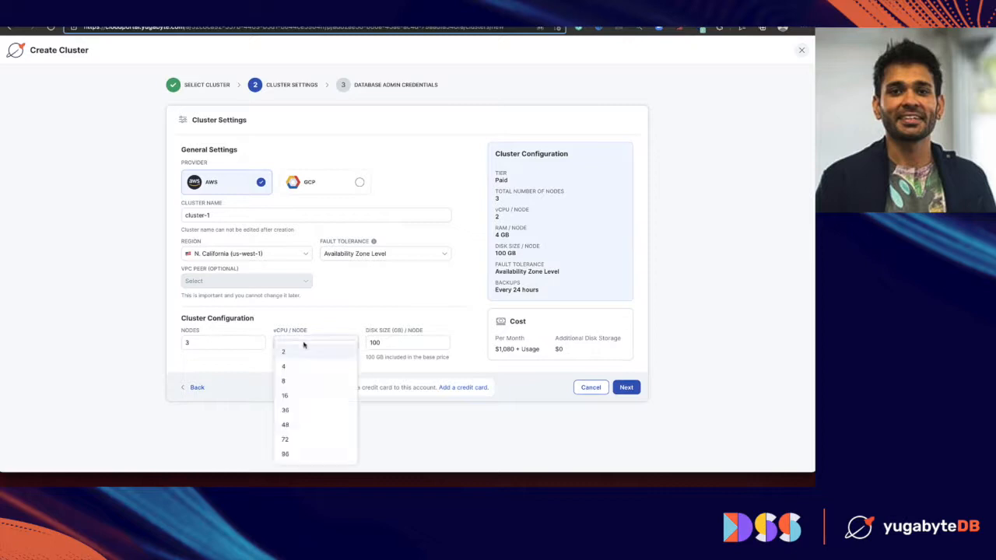
left_click(302, 354)
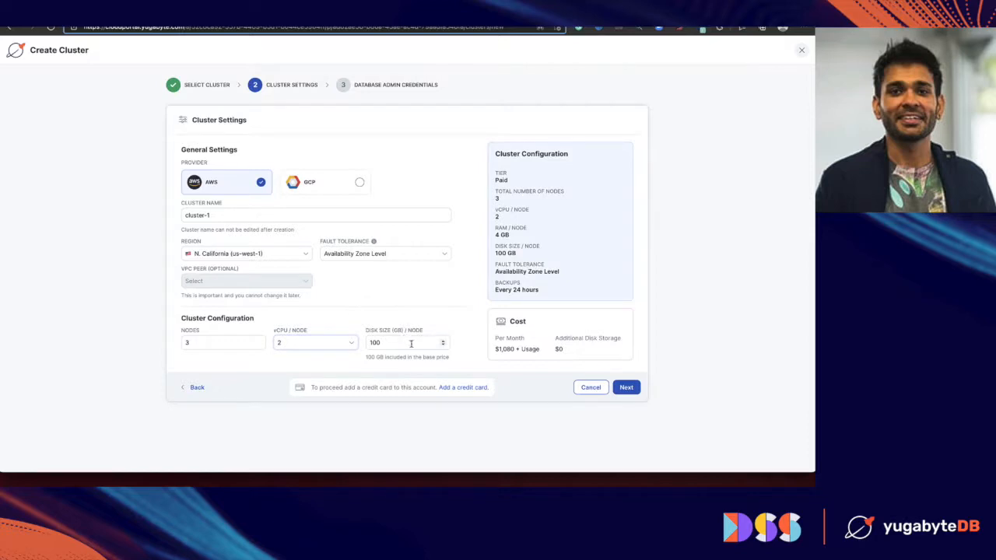
left_click_drag(386, 344, 356, 351)
left_click(627, 389)
left_click(630, 389)
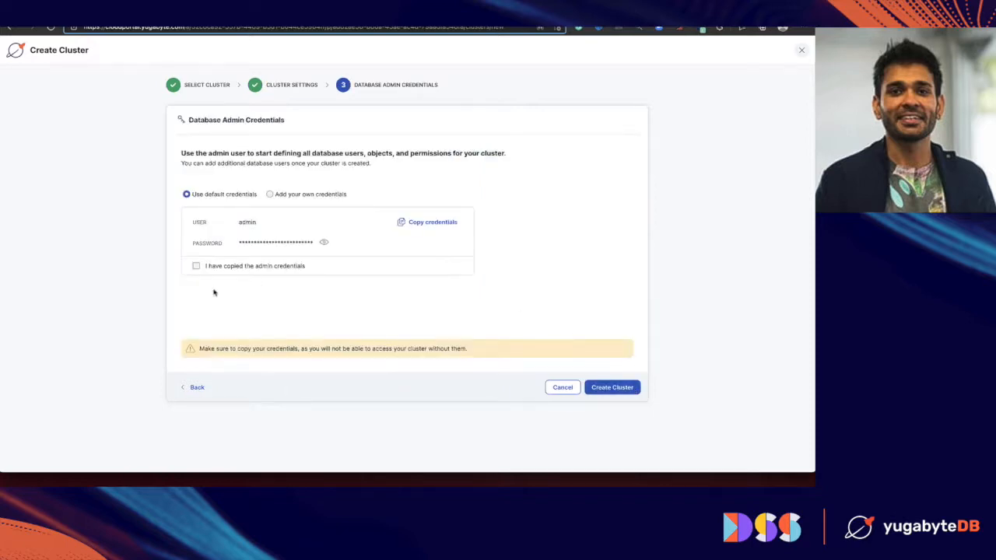
- Copy the default database admin credentials, acknowledge having copied them, and create the cluster
left_click(324, 244)
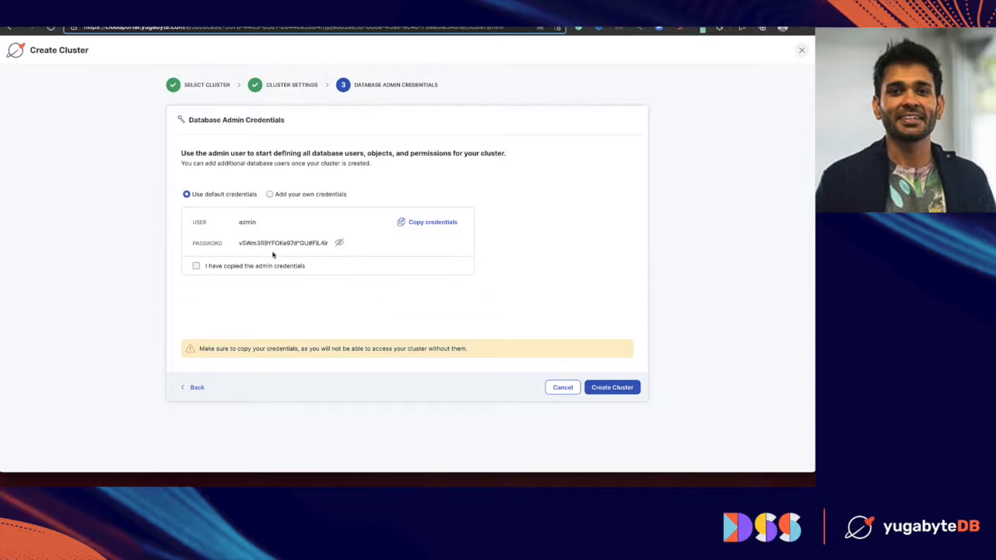
left_click(271, 195)
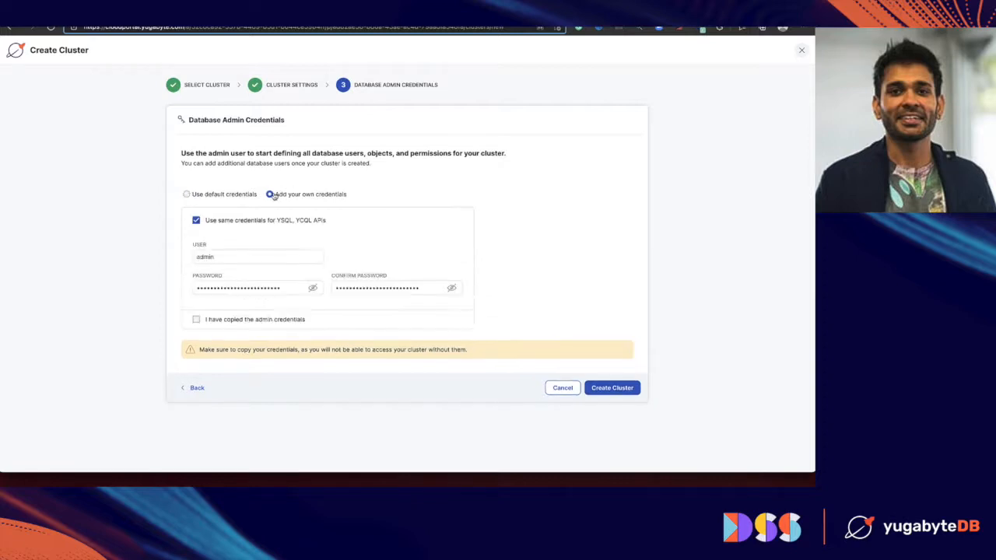
left_click(186, 195)
left_click(420, 223)
left_click(196, 266)
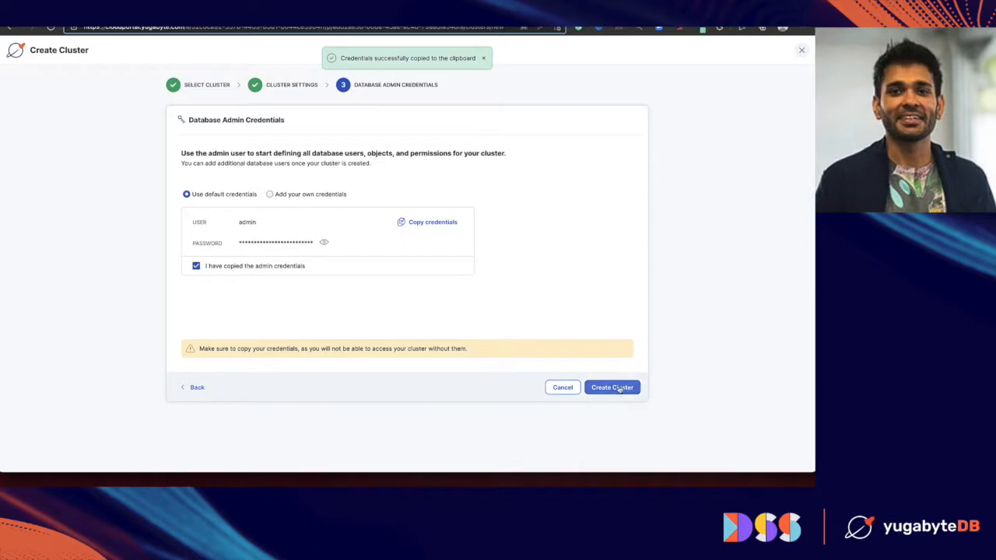
left_click(621, 388)
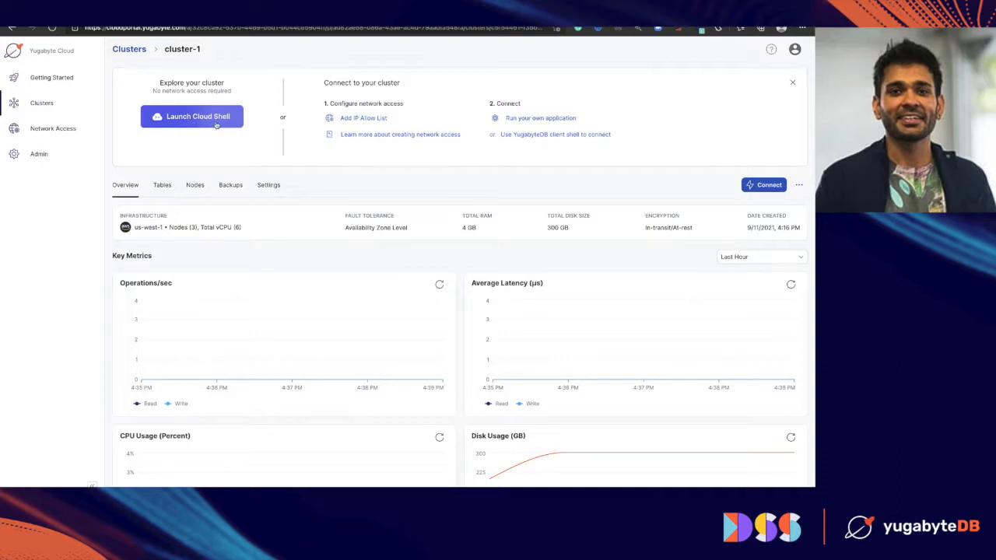
- Launch the Cloud Shell for the yugabyte database with the YSQL API and log in with the admin password
left_click(175, 124)
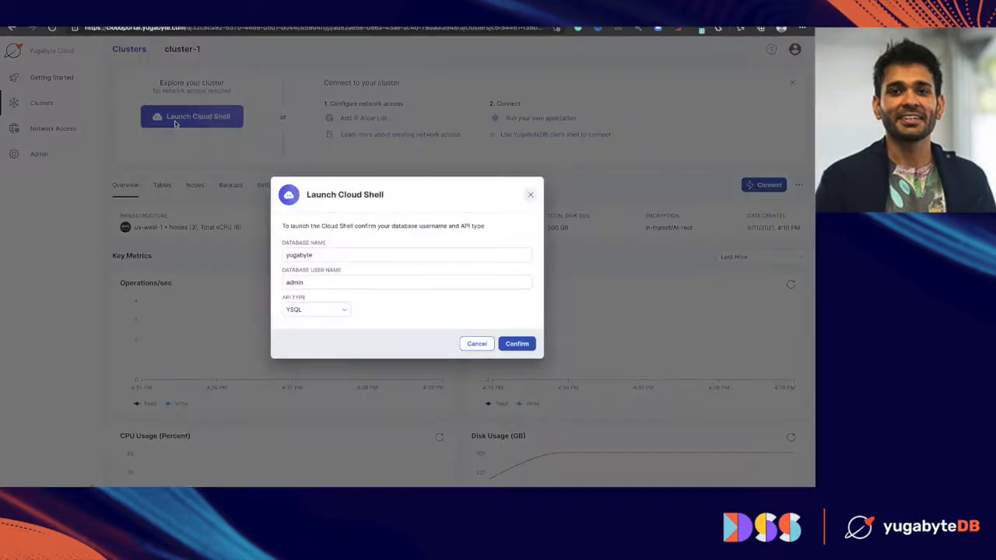
left_click(510, 344)
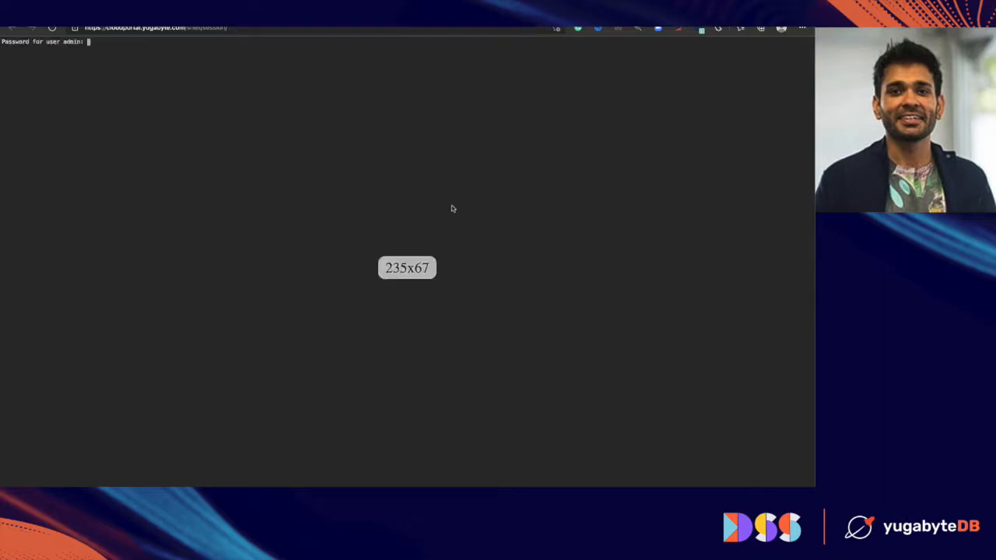
key("Return")
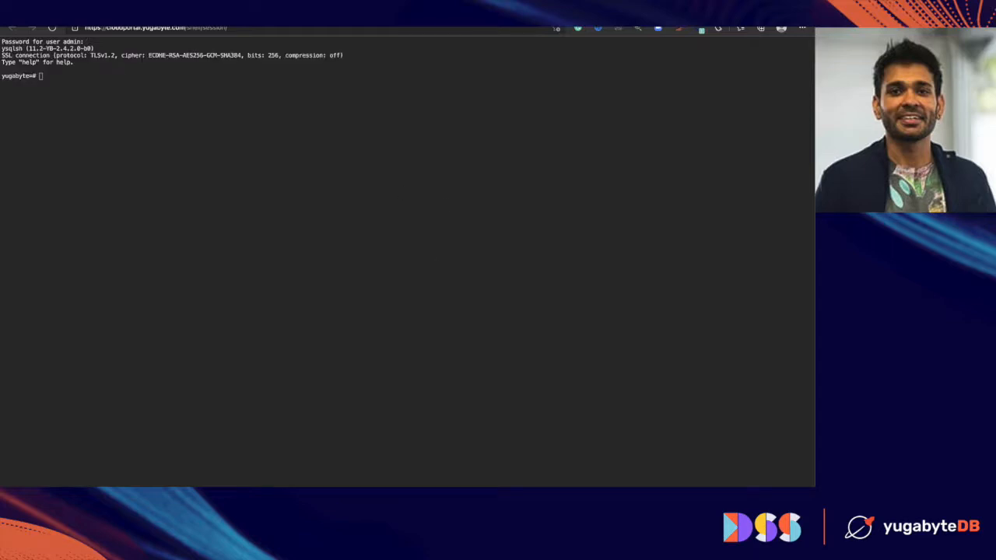
- Create the database yb_cloud_intro in the shell and connect to it
left_click(129, 195)
key("ctrl+v")
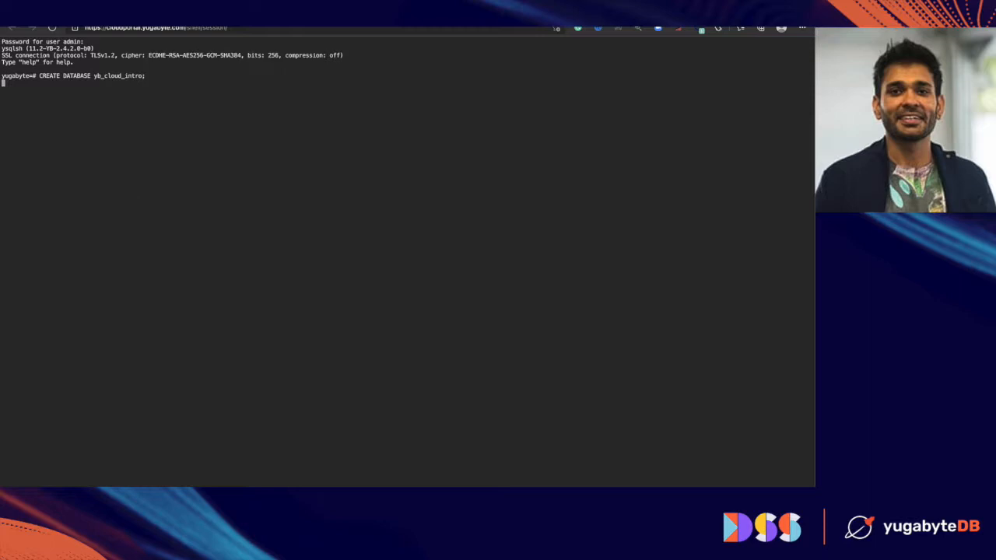
key("Return")
key("Left")
key("Left")
key("Return")
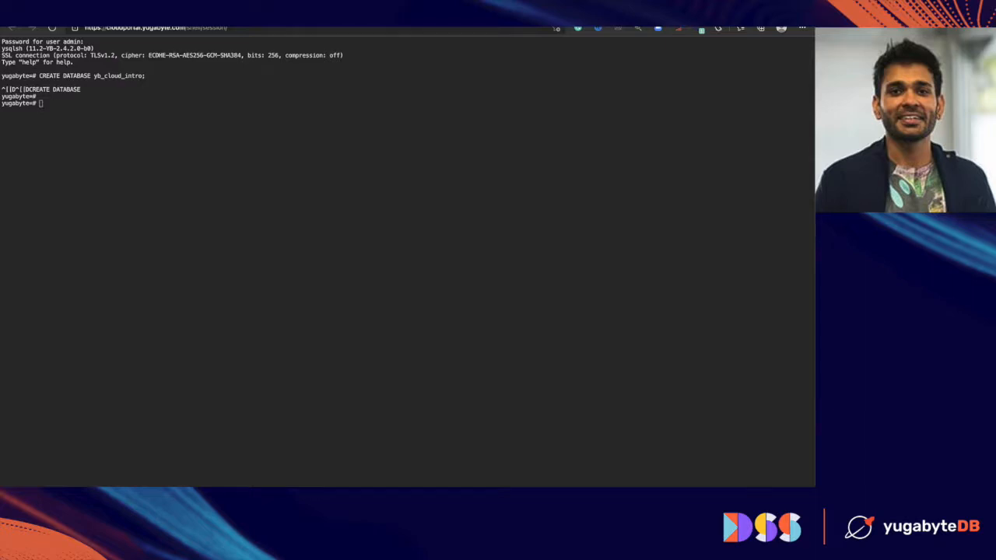
type("\\c yb_cloud_intro")
key("Return")
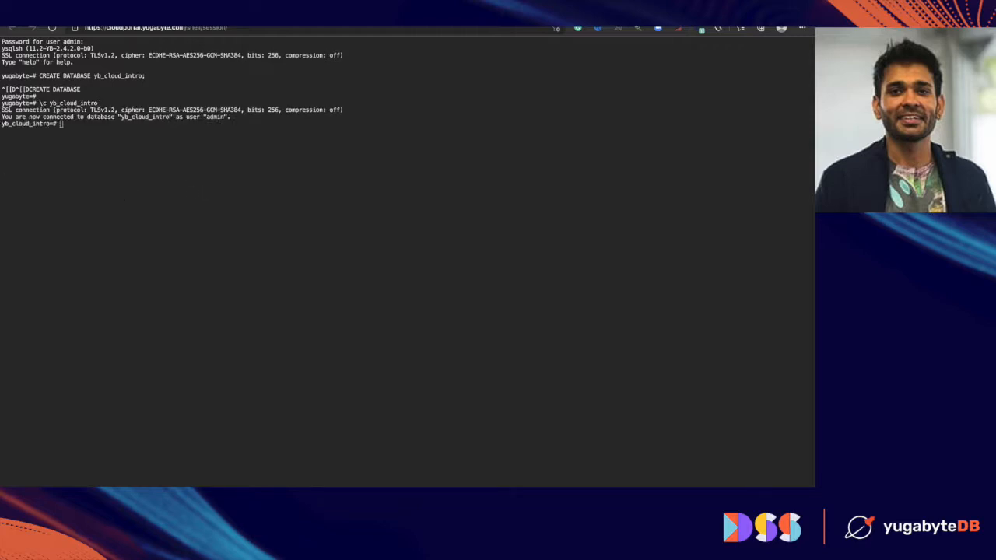
- Create the table person with columns personid int, lastname varchar(255) and firstname varchar(255)
key("Return")
key("ctrl+v")
key("Return")
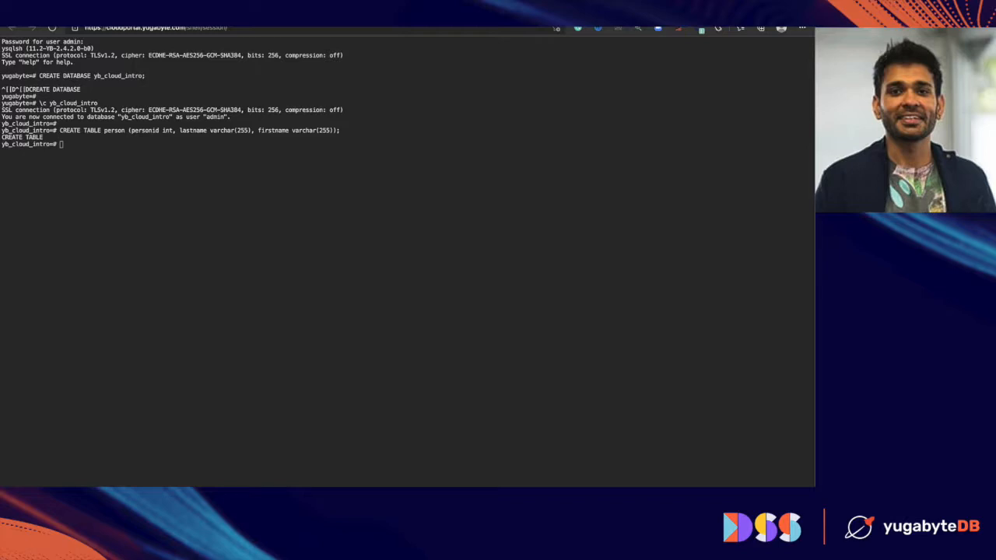
- Insert three rows into the person table with IDs 1, 2 and 3 and each person's last and first name
left_click(307, 178)
key("ctrl+v")
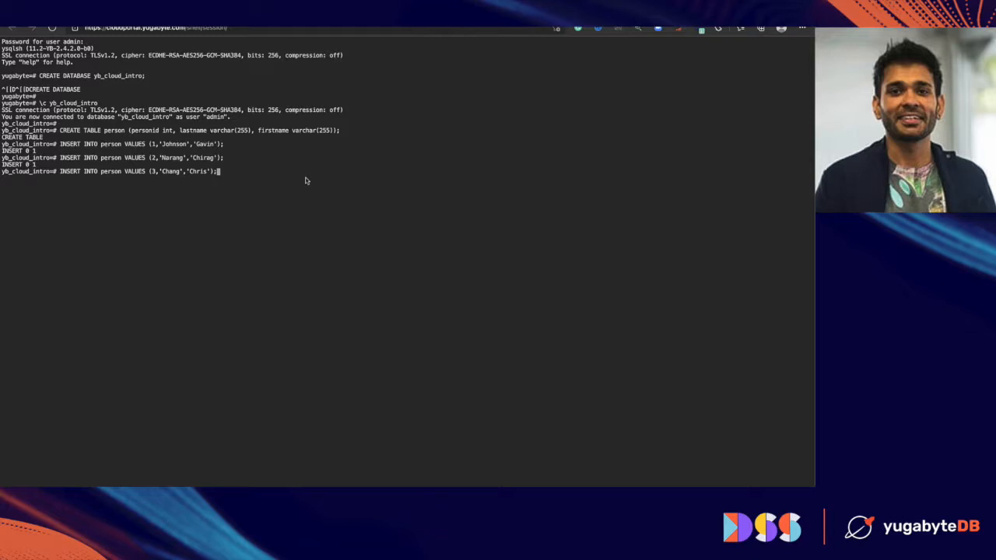
key("Return")
- Query all rows of the person table with SELECT * FROM person;
left_click(392, 256)
key("ctrl+v")
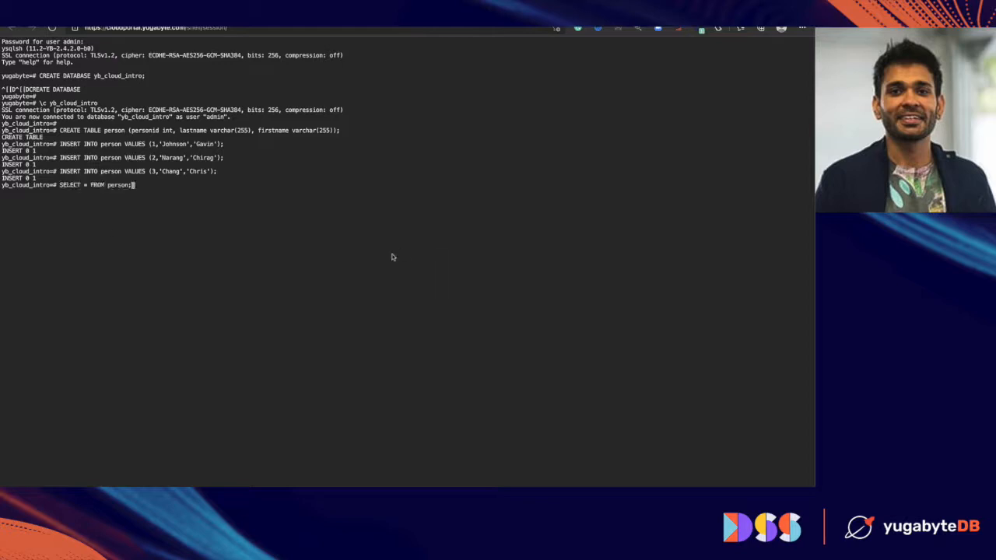
key("Return")
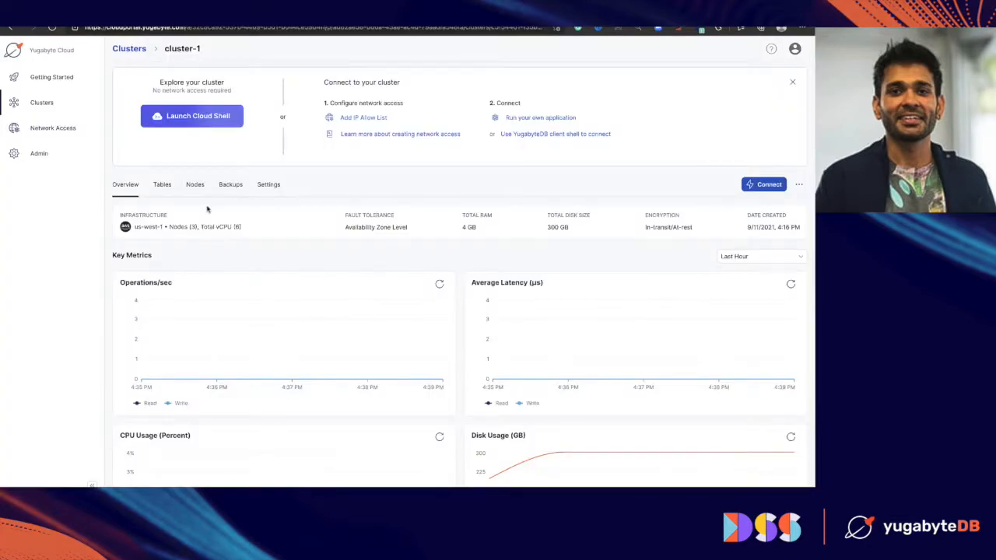
- Open the connection options for cluster-1 and examine the YugabyteDB Client Shell instructions, including the YSQL and YCQL connection strings and operating system choices
scroll(346, 196, "down", 1)
scroll(380, 211, "up", 1)
left_click(765, 184)
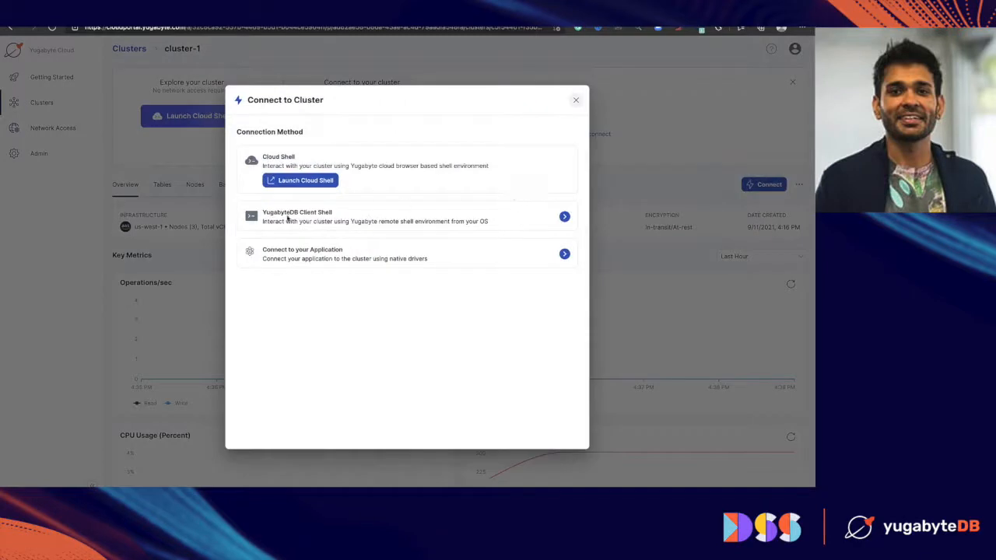
left_click(565, 217)
scroll(415, 227, "down", 1)
scroll(416, 226, "up", 1)
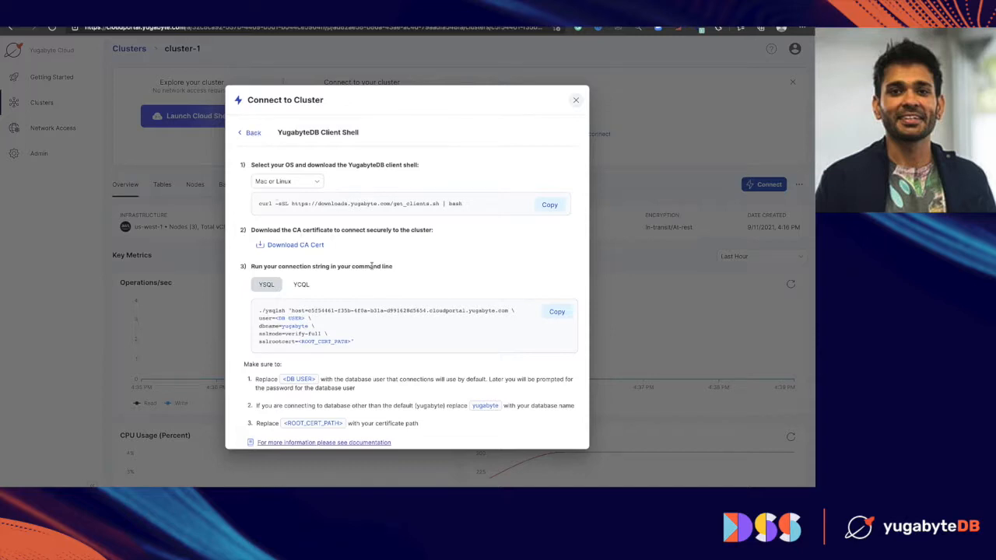
scroll(334, 233, "down", 1)
left_click(304, 278)
left_click(266, 277)
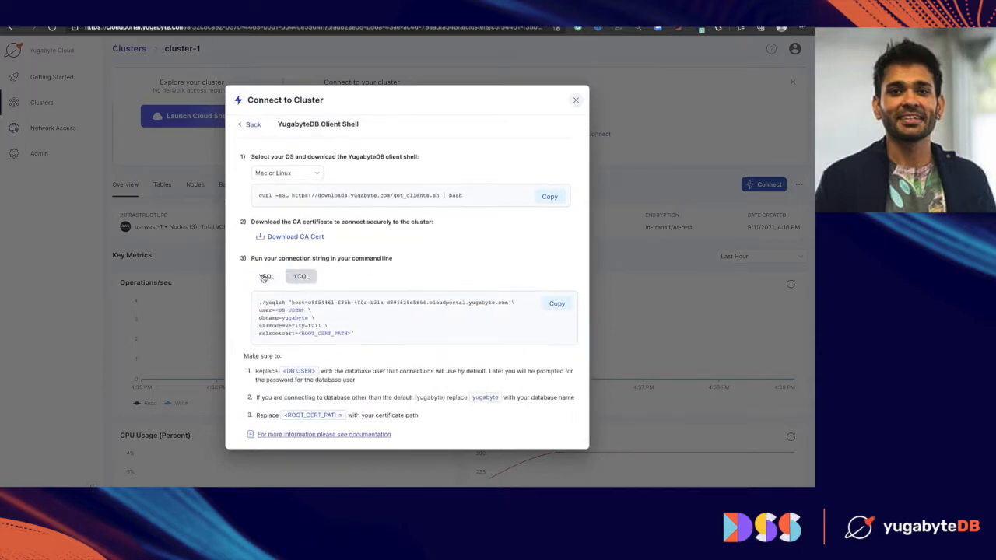
left_click(318, 179)
left_click(315, 194)
- Review the instructions for connecting an application to the cluster and close the connection options
left_click(250, 127)
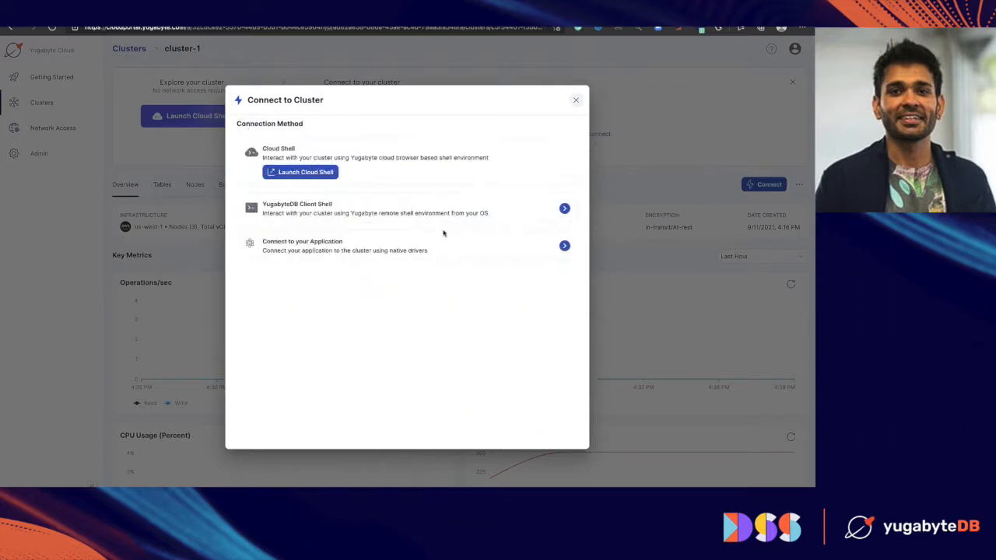
left_click(563, 246)
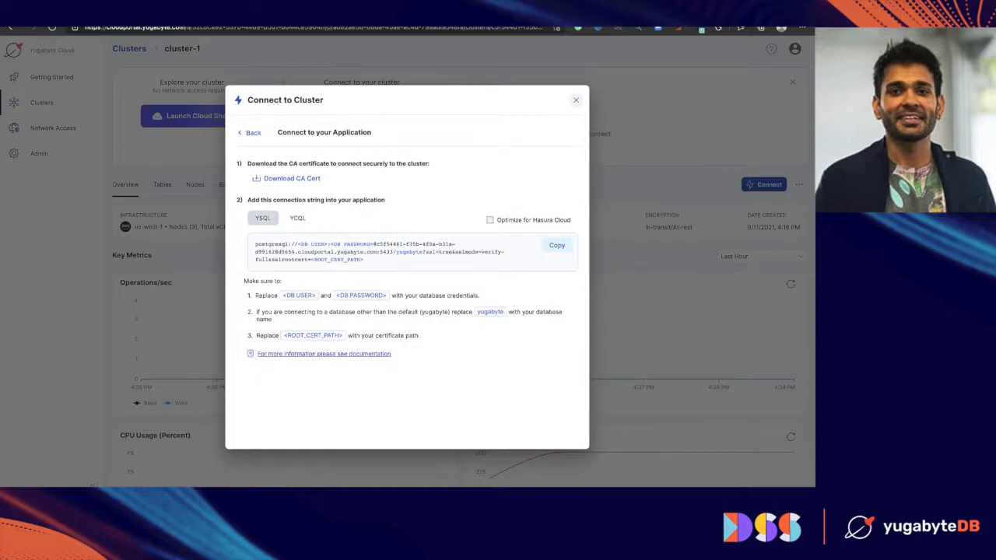
left_click(576, 100)
- Review the cluster overview, highlighting the infrastructure details with region, nodes and total vCPU
scroll(380, 280, "down", 1)
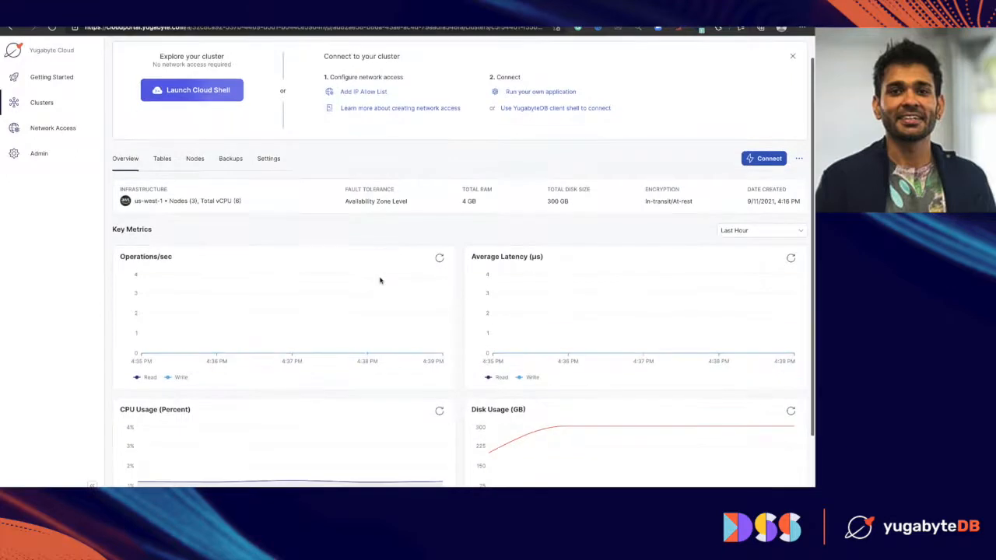
scroll(381, 280, "up", 1)
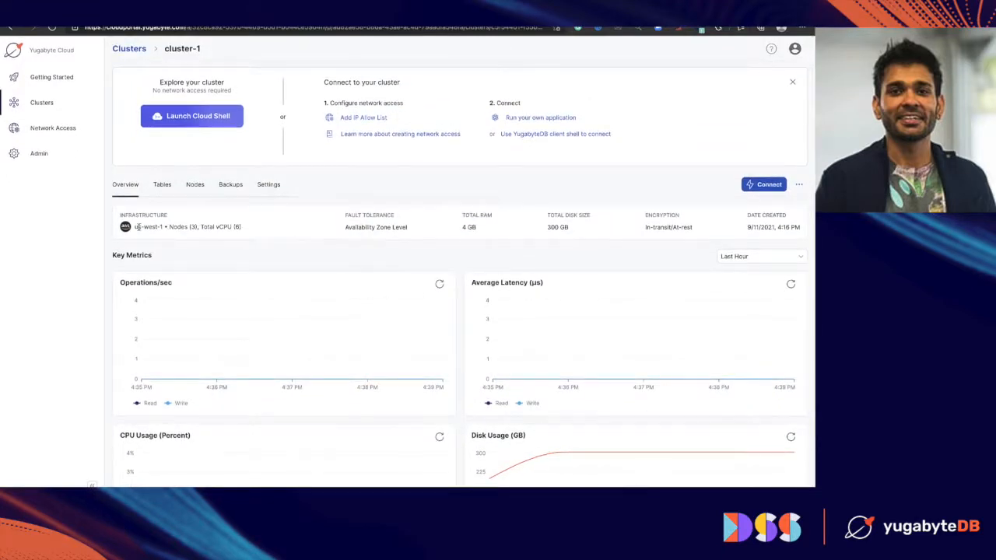
triple_click(245, 229)
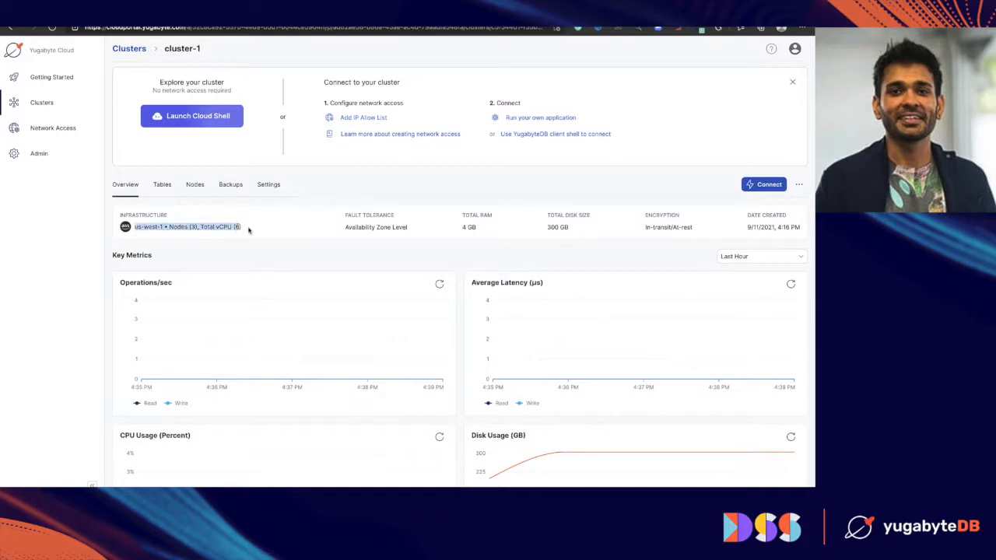
left_click_drag(346, 227, 405, 228)
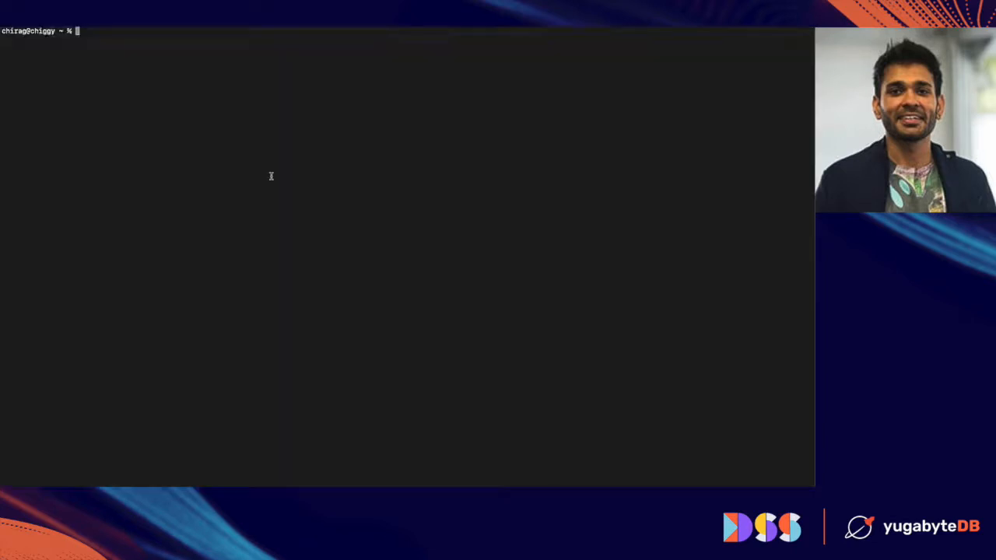
key("super+v")
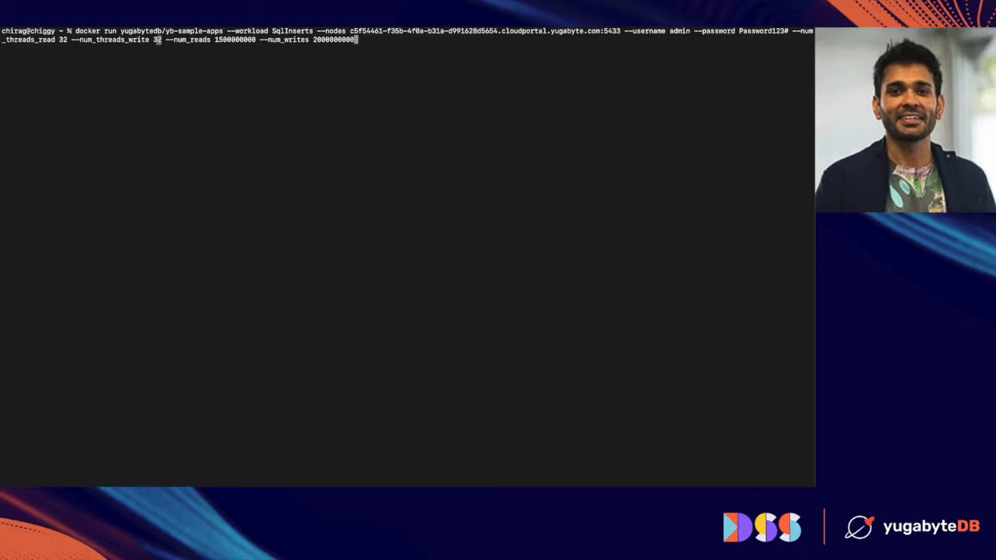
key("Return")
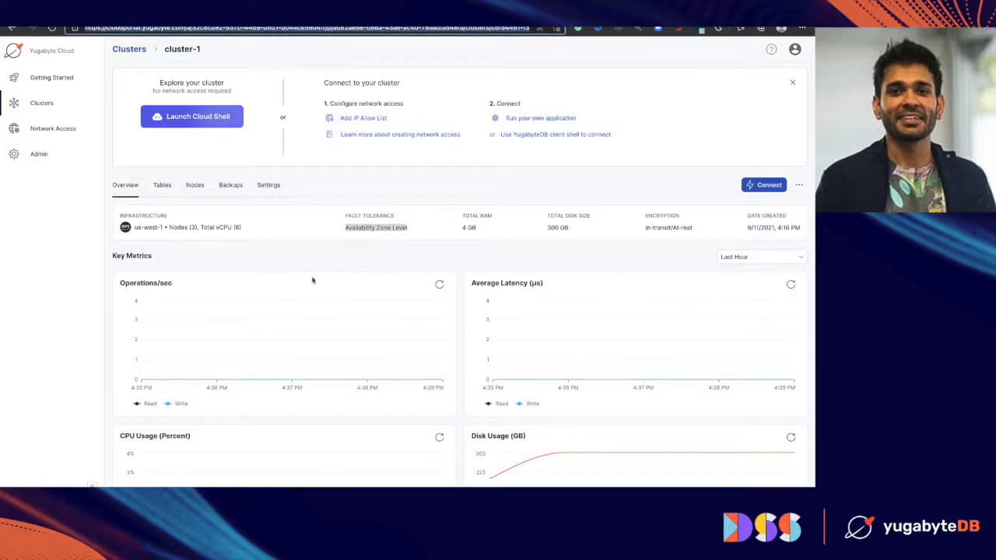
- Switch to the cluster overview in Yugabyte Cloud and refresh the Operations/sec, CPU Usage and Average Latency charts to examine the workload's effect
left_click(441, 288)
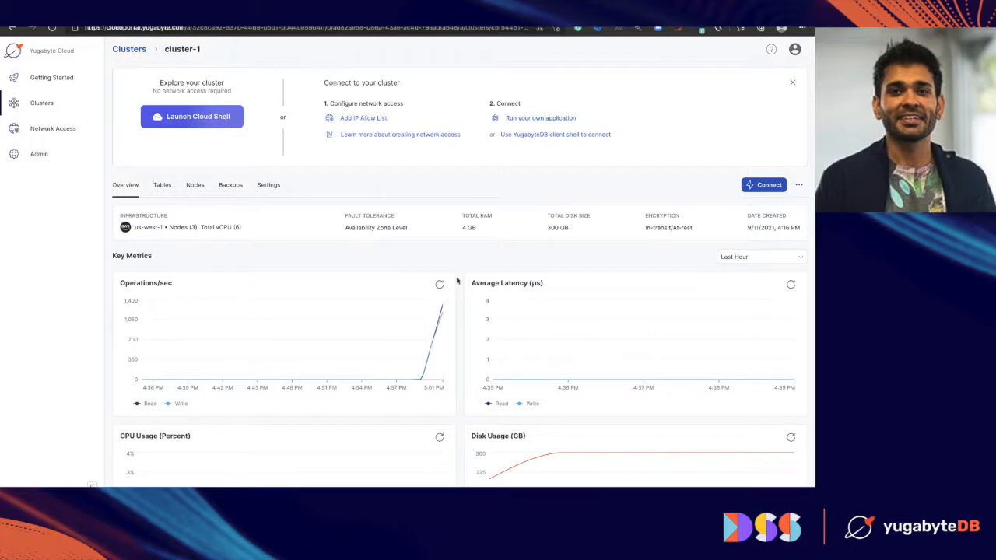
scroll(513, 329, "down", 2)
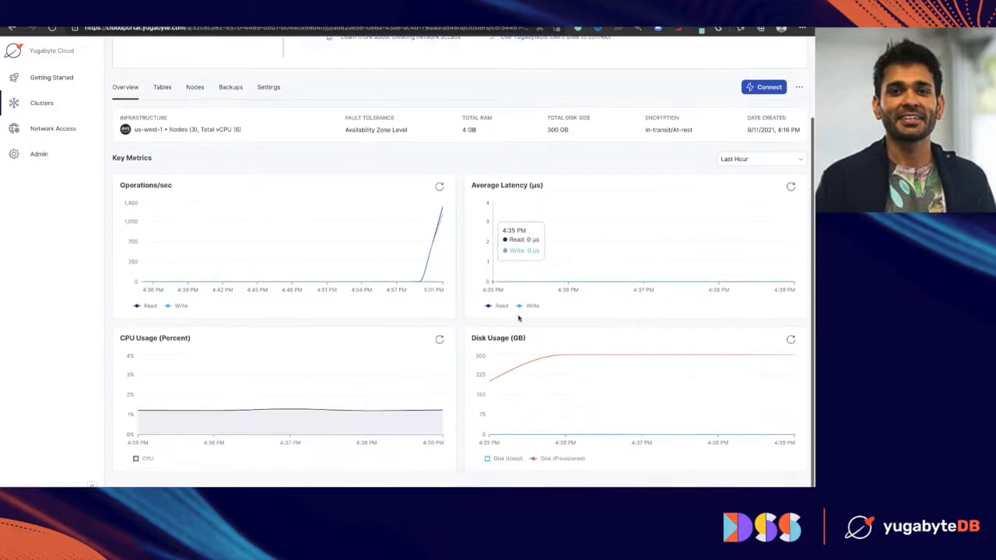
left_click(441, 341)
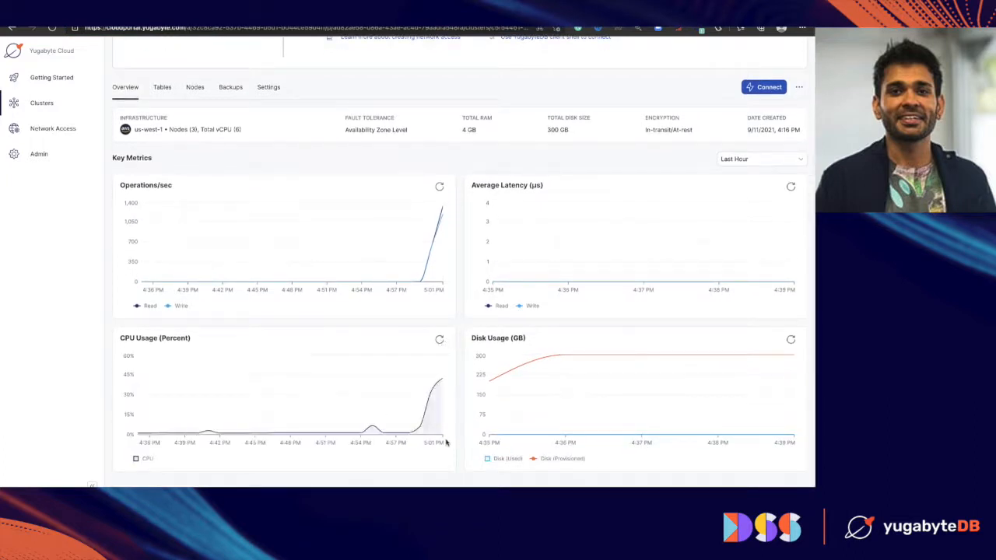
scroll(453, 368, "up", 1)
left_click(793, 213)
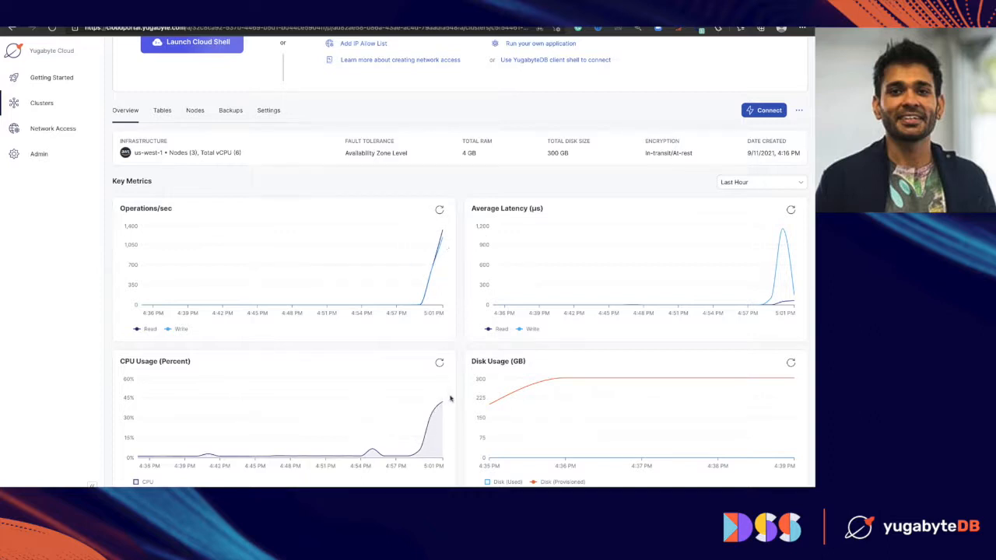
mouse_move(442, 232)
scroll(472, 288, "up", 2)
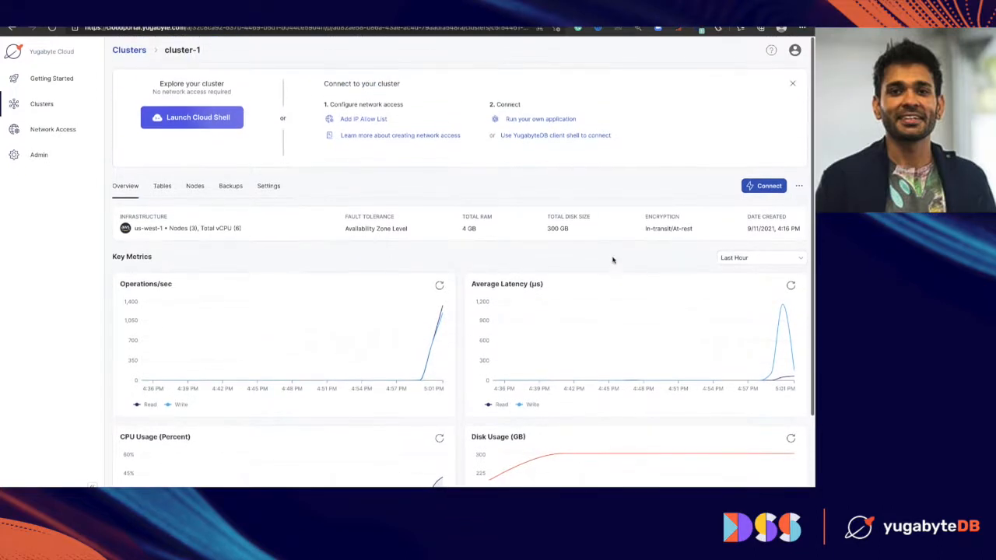
- Edit the infrastructure of cluster-1 in its settings, setting the number of nodes to 6, and save the change
left_click(274, 189)
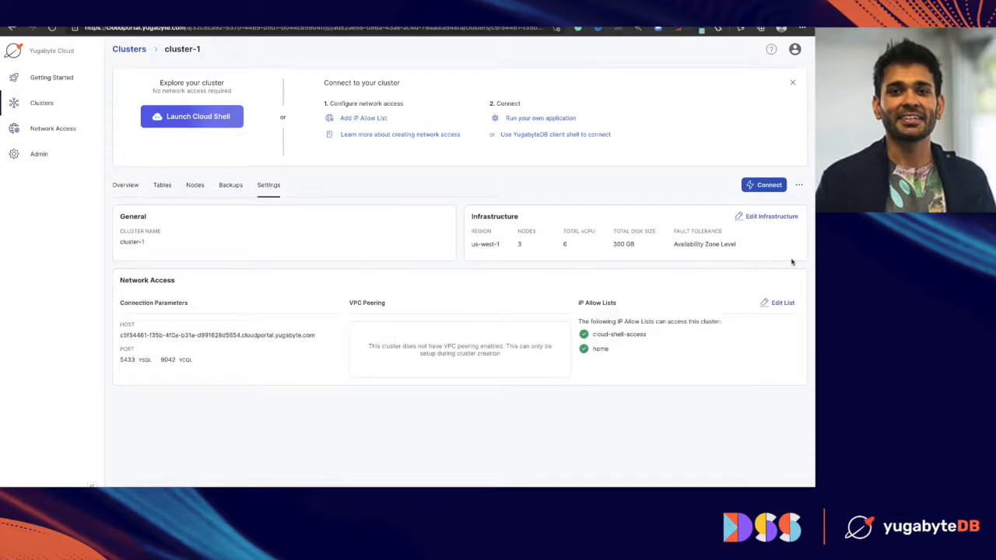
left_click(766, 218)
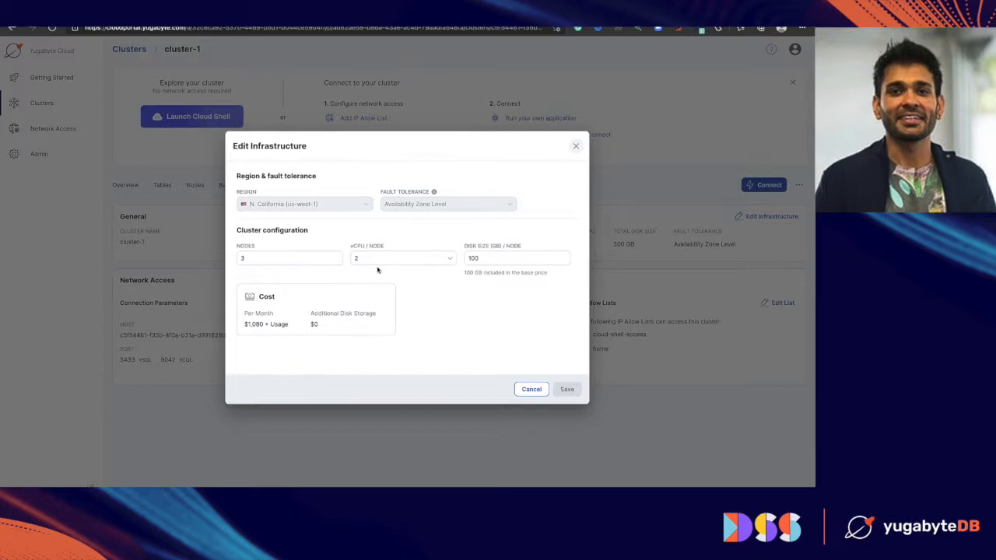
left_click(416, 258)
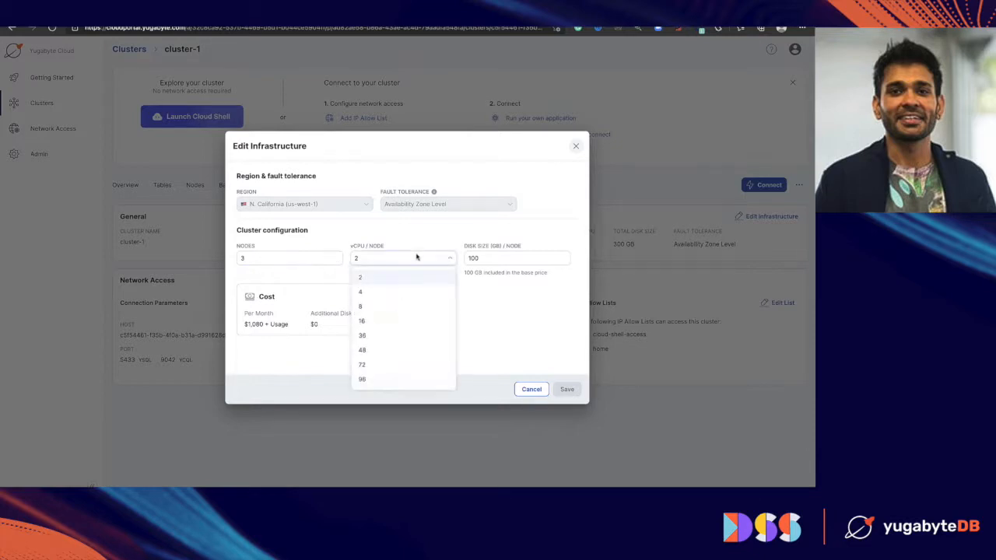
left_click(292, 257)
left_click(292, 258)
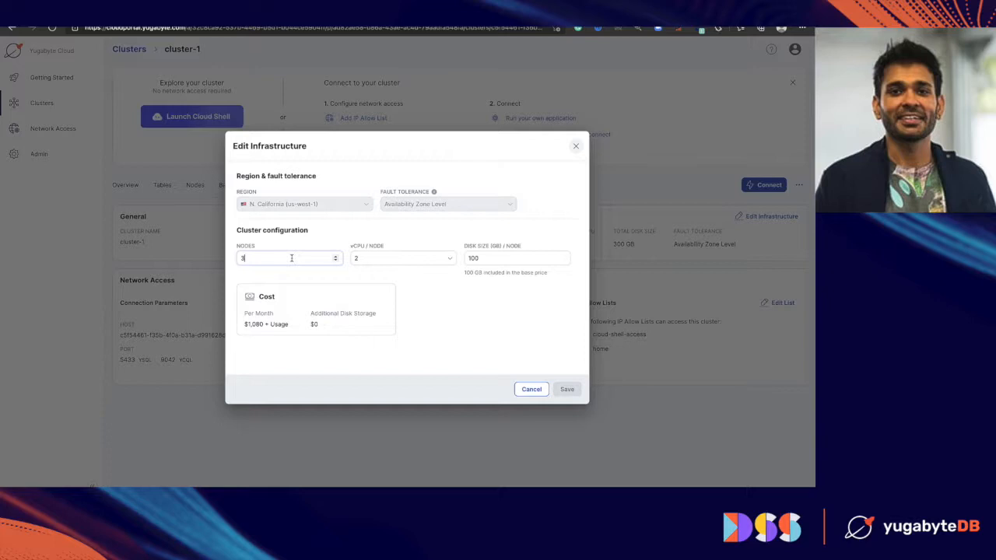
key("BackSpace")
type("6")
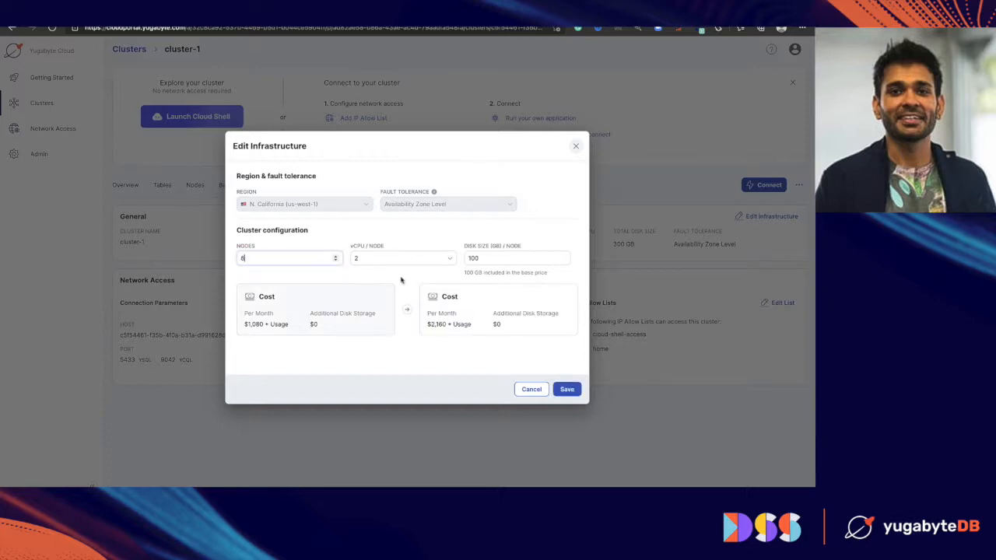
left_click(567, 390)
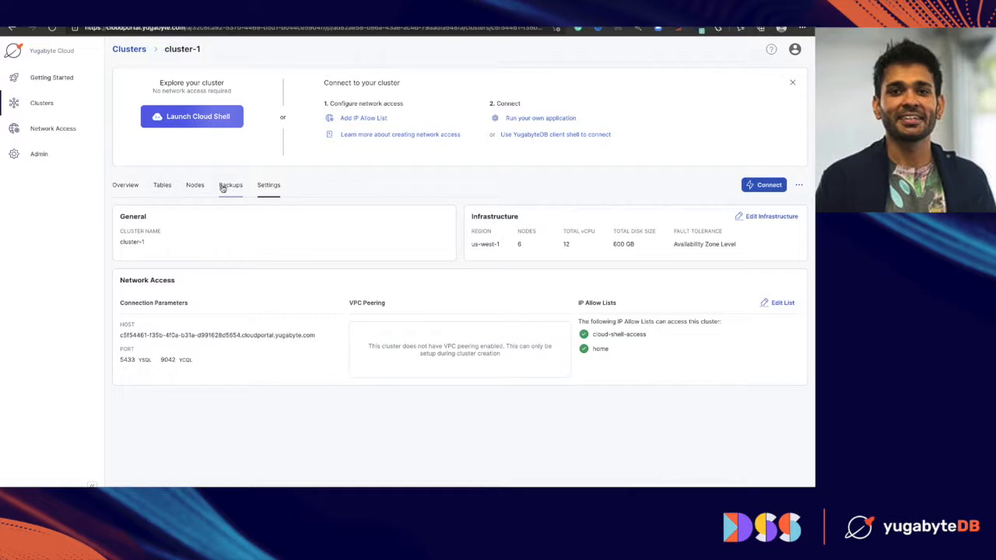
- Return to the cluster overview, refresh the Operations/sec chart and examine the key metrics of the scaled cluster
left_click(124, 187)
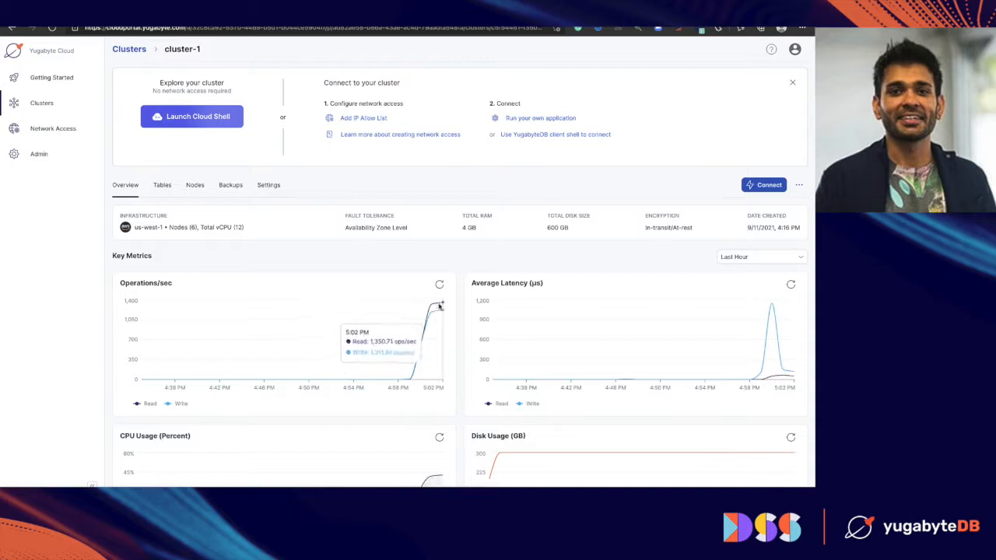
left_click(439, 285)
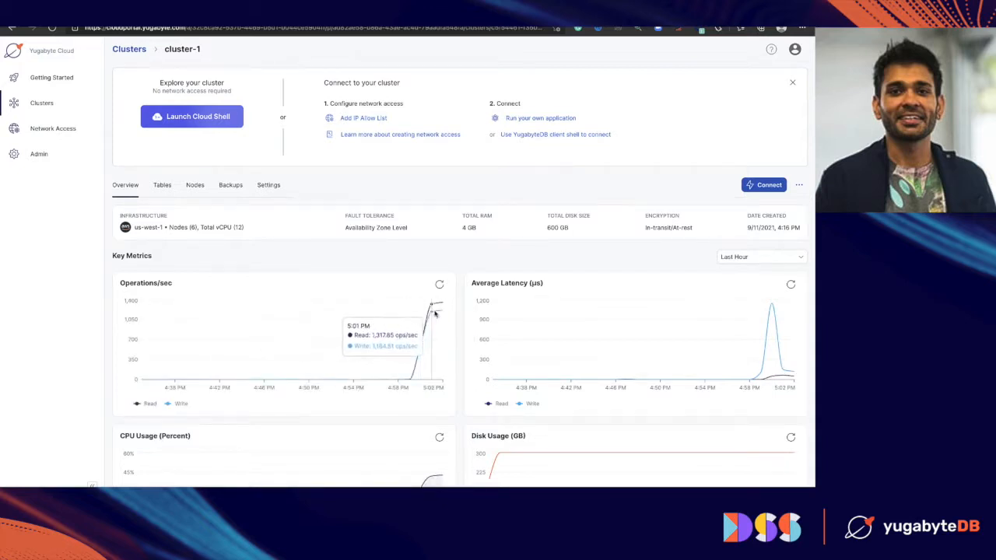
scroll(432, 401, "down", 2)
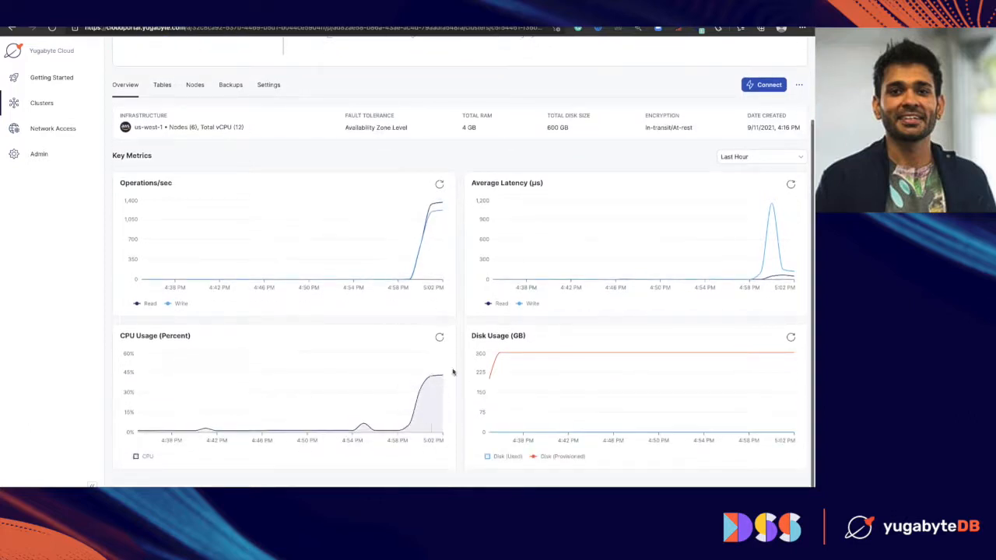
scroll(488, 380, "up", 2)
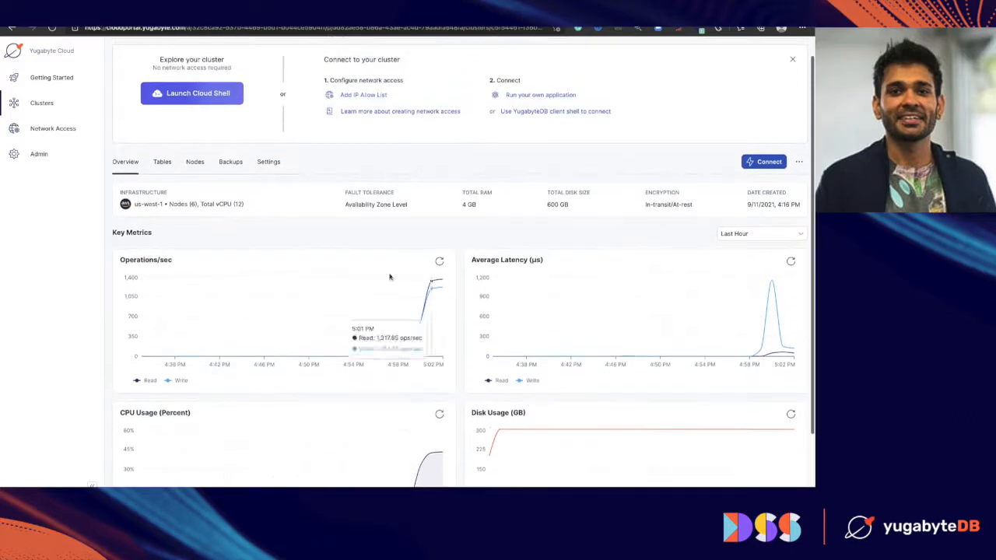
- Review the cluster's scheduled backup policy settings and the on-demand backup options, cancelling both dialogs
left_click(230, 166)
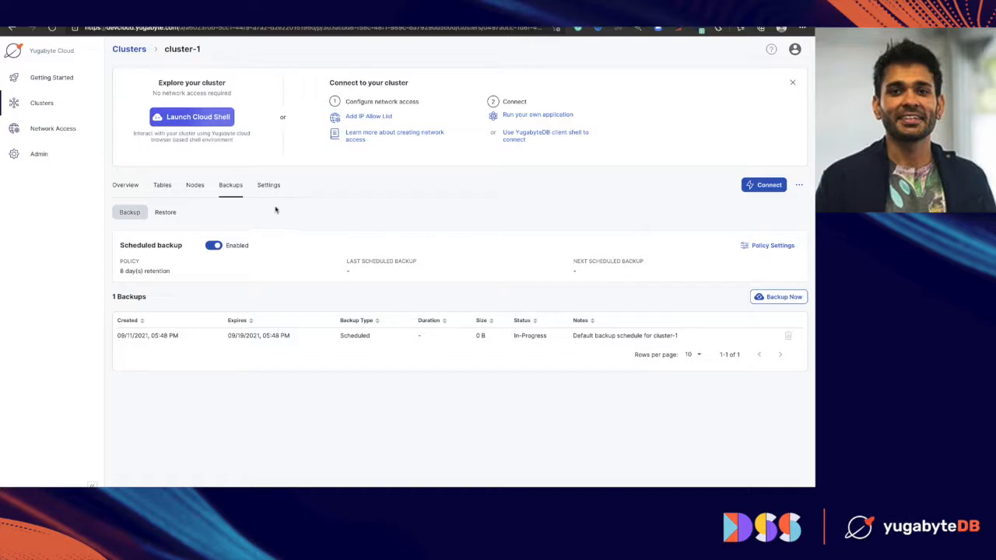
left_click_drag(121, 271, 174, 274)
left_click(753, 246)
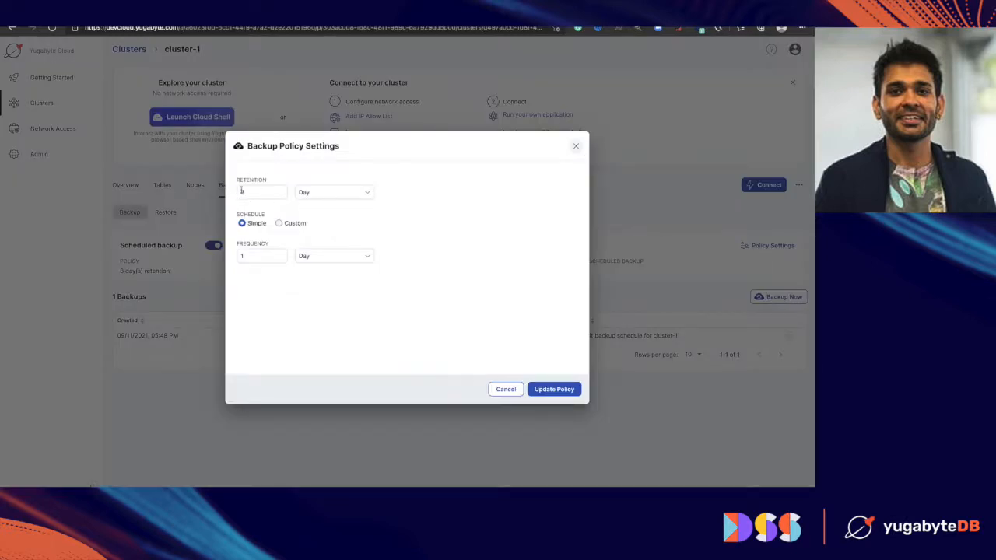
left_click(507, 391)
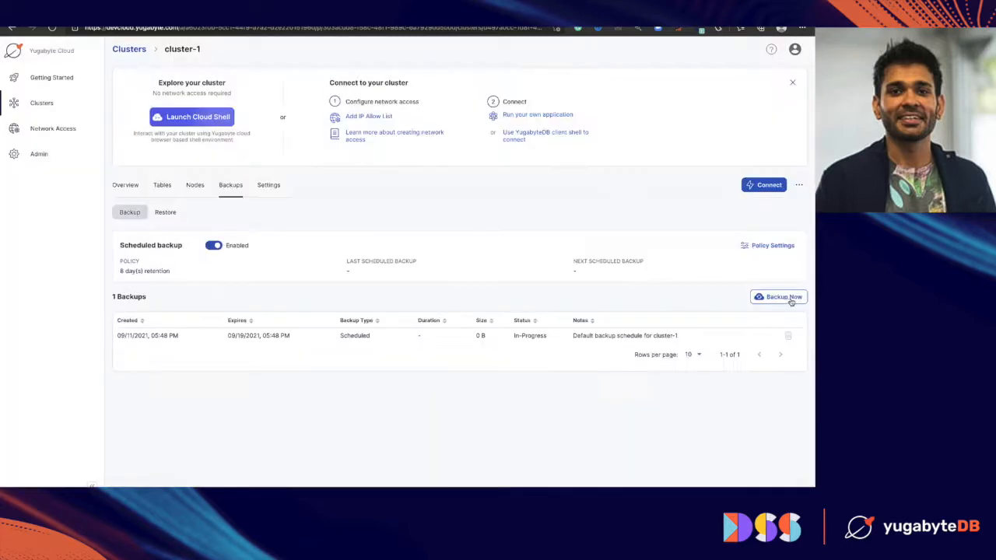
left_click(783, 297)
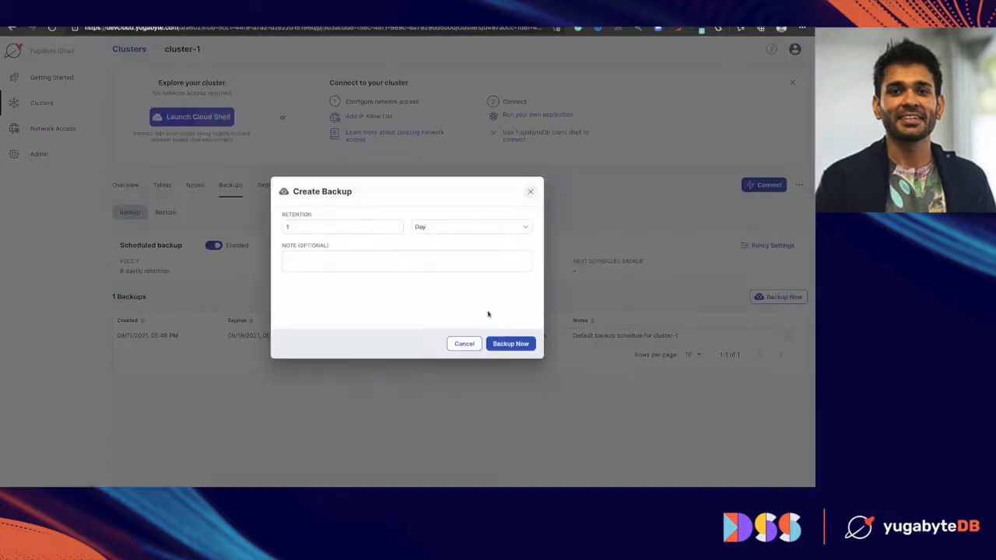
left_click(464, 344)
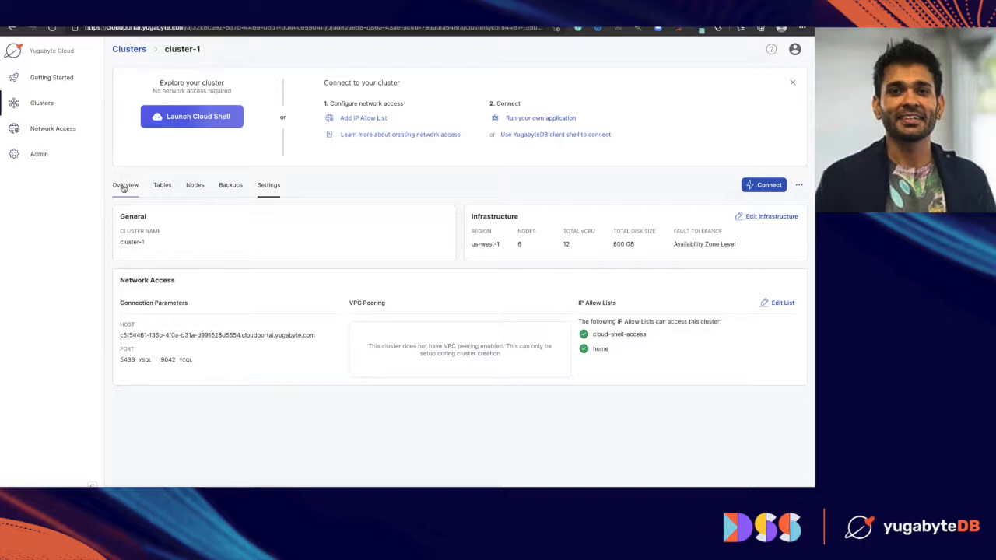
left_click(123, 189)
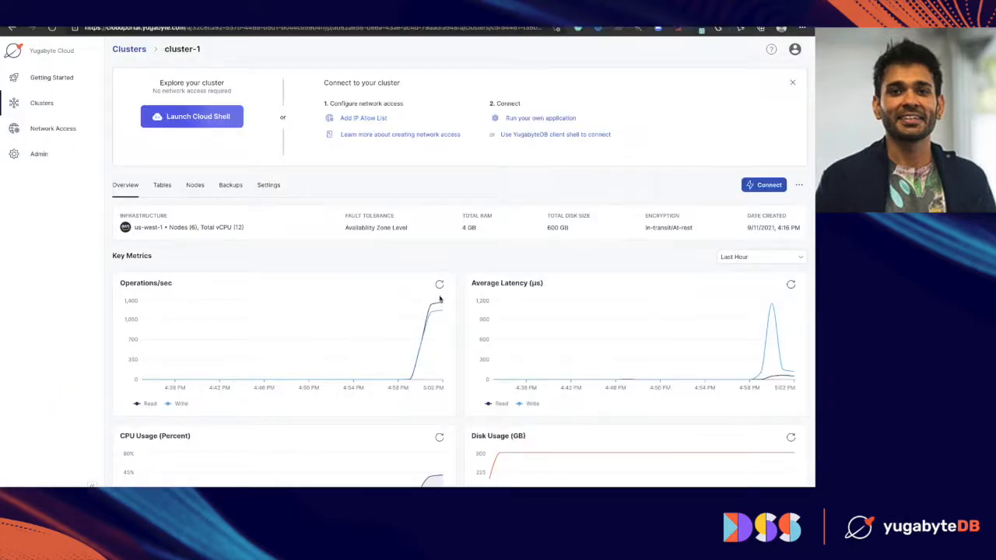
mouse_move(434, 305)
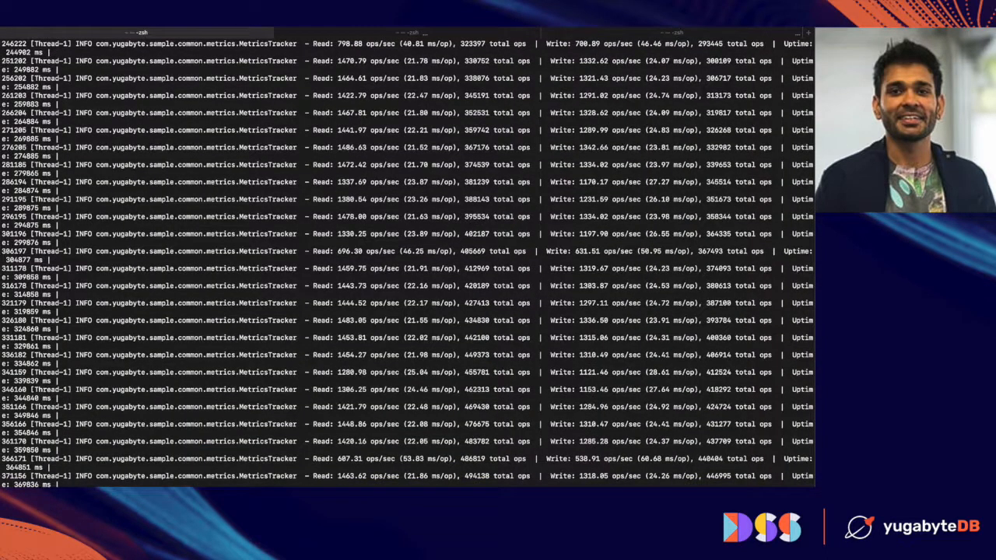
key("super+k")
key("ctrl+c")
key("super+v")
key("Return")
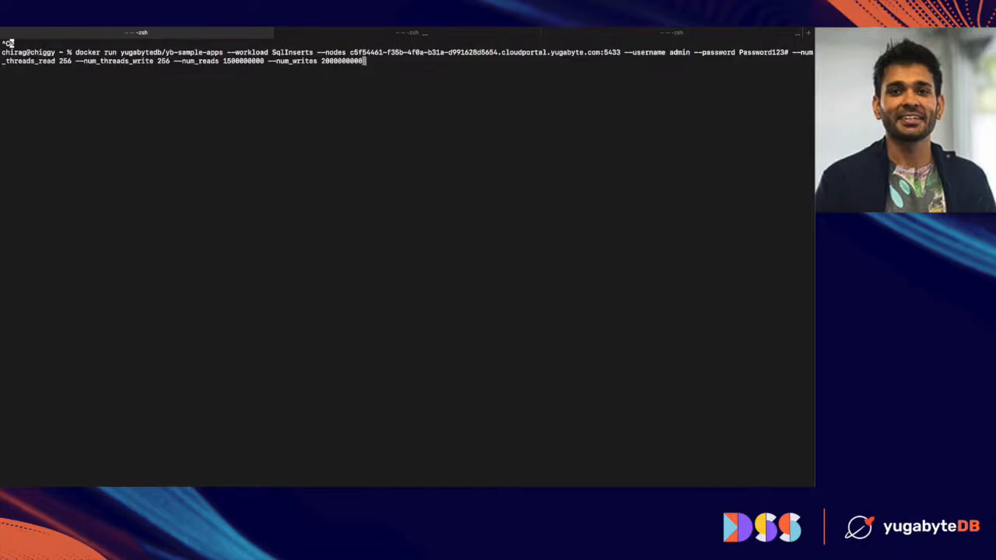
key("Return")
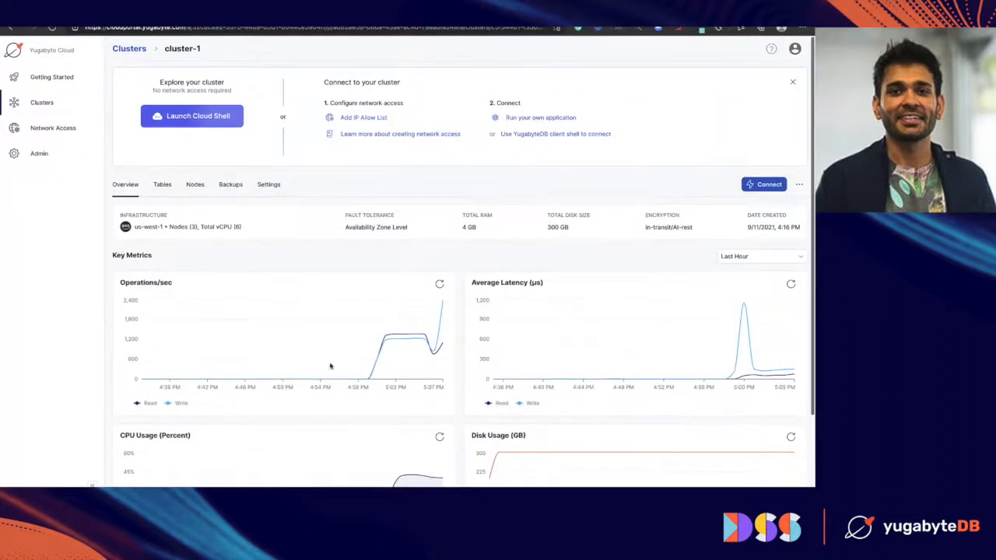
- Switch back to the cluster overview and examine the key metrics under the heavier workload, refreshing the Operations/sec chart
scroll(433, 400, "down", 3)
scroll(439, 312, "up", 1)
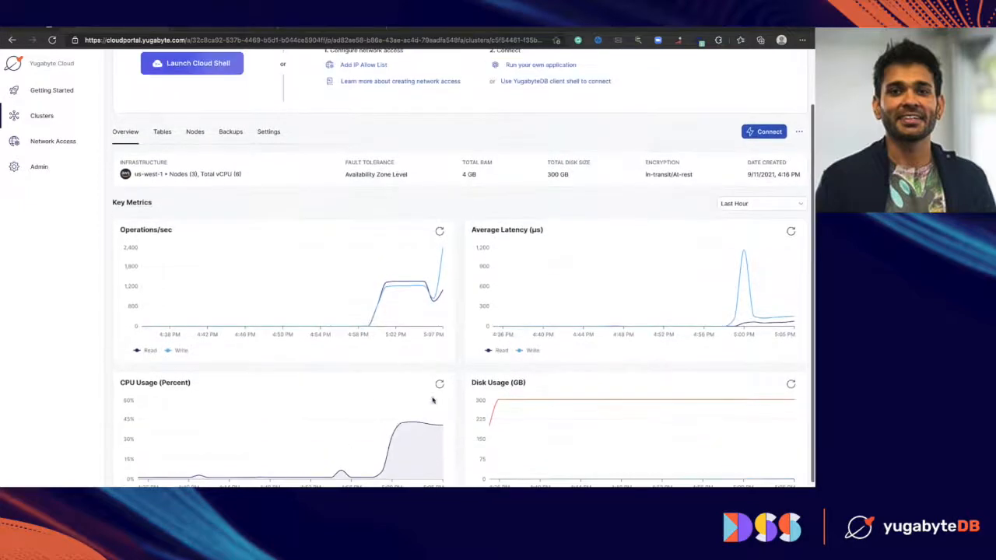
mouse_move(442, 292)
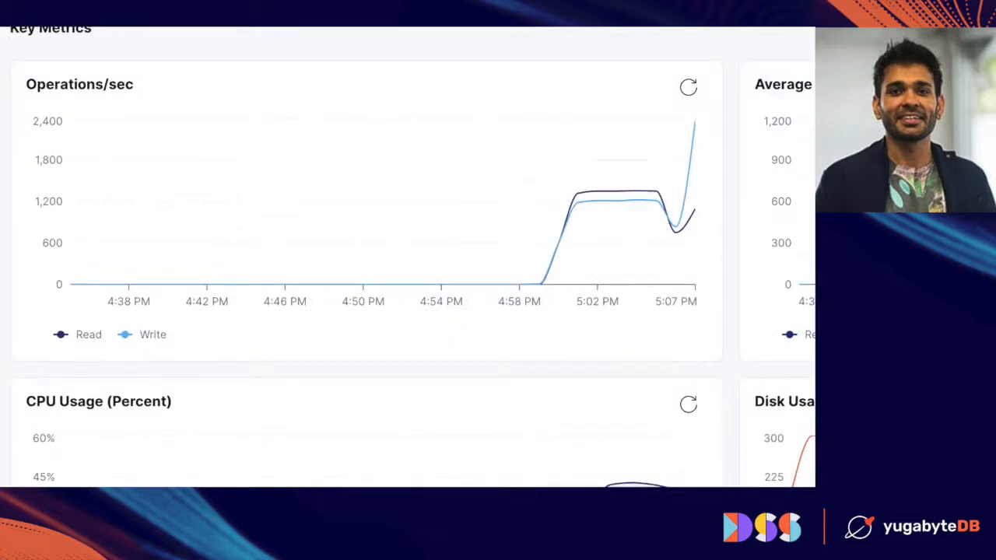
left_click(688, 89)
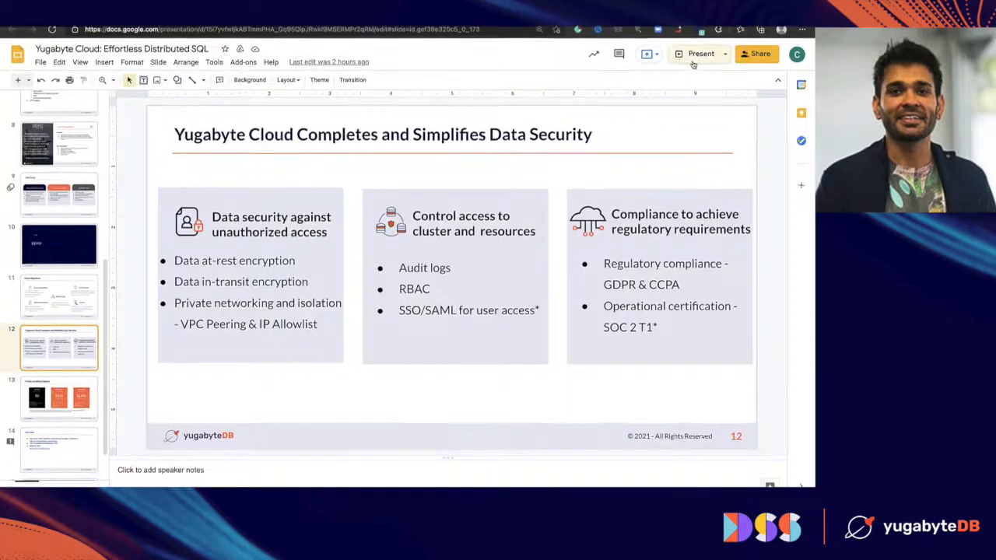
- Switch to the Google Slides deck and present it from the slide "Yugabyte Cloud Completes and Simplifies Data Security"
left_click(693, 62)
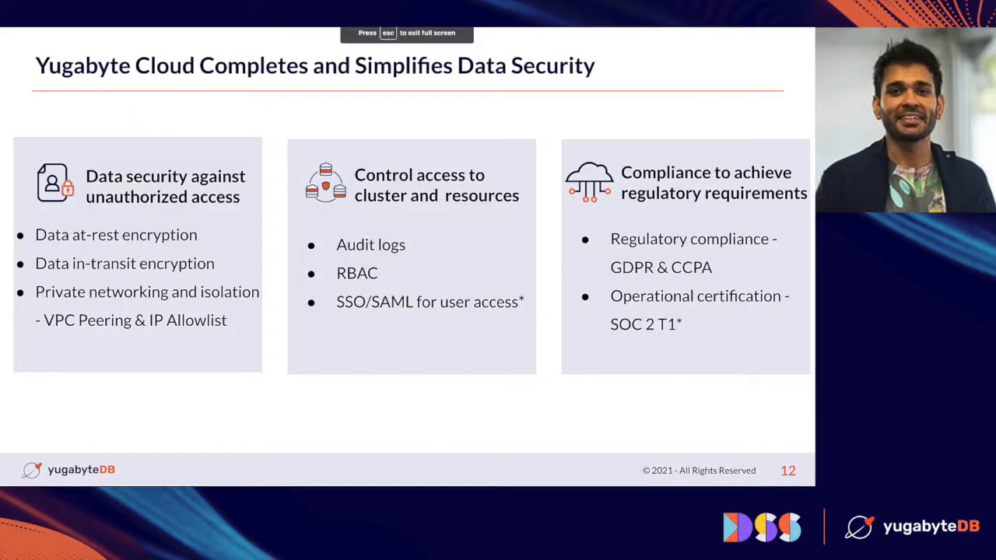